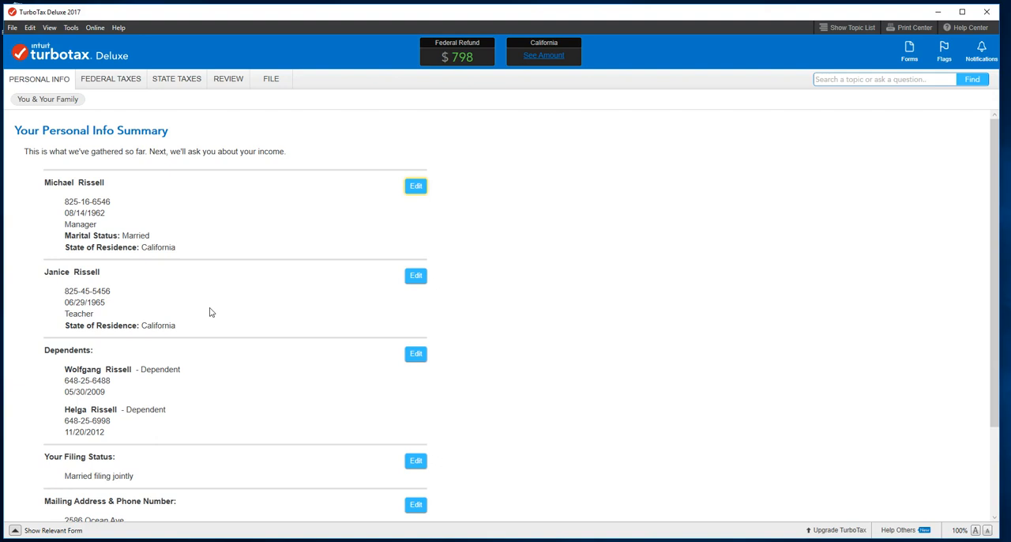
Open the federal Deductions & Credits section and choose to pick the individual topics to work on
click(109, 80)
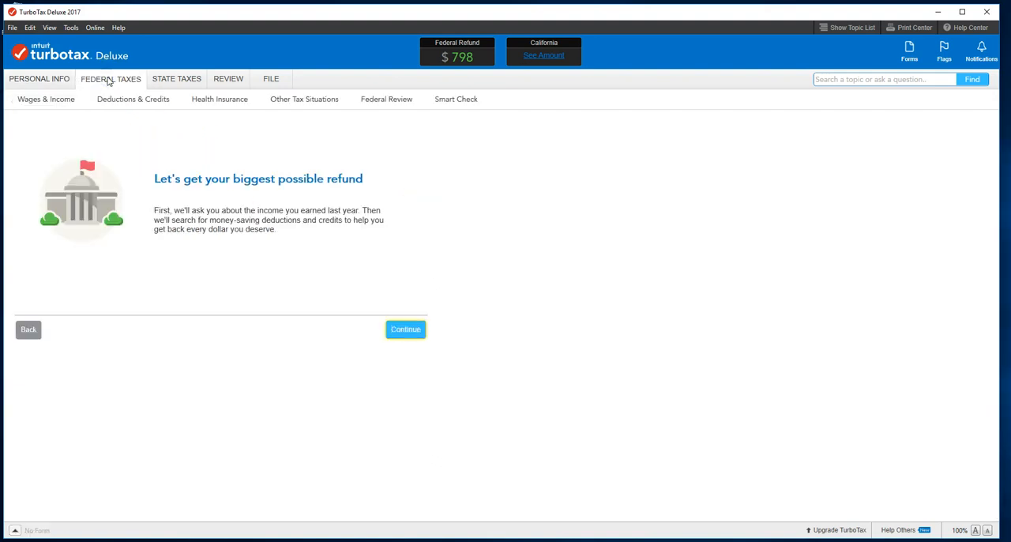
click(413, 331)
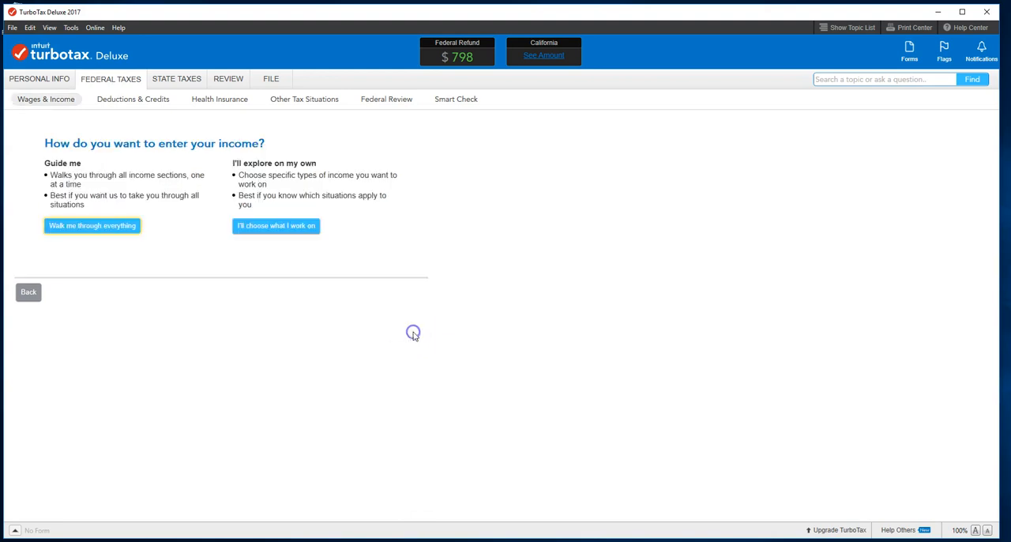
click(136, 100)
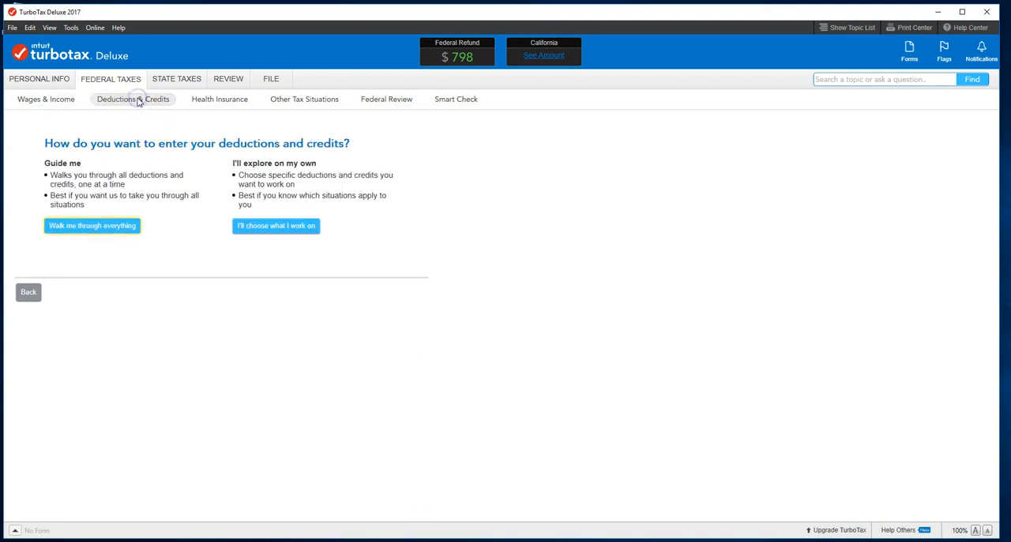
click(282, 233)
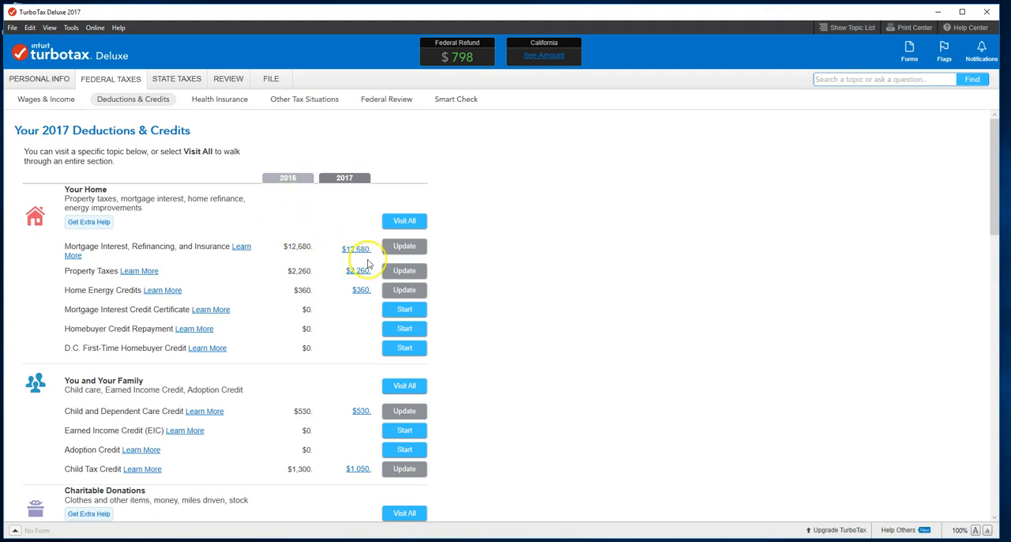
Edit the California Mutual mortgage interest entry, keeping the lender name and marking None of the above for the loan conditions
click(406, 247)
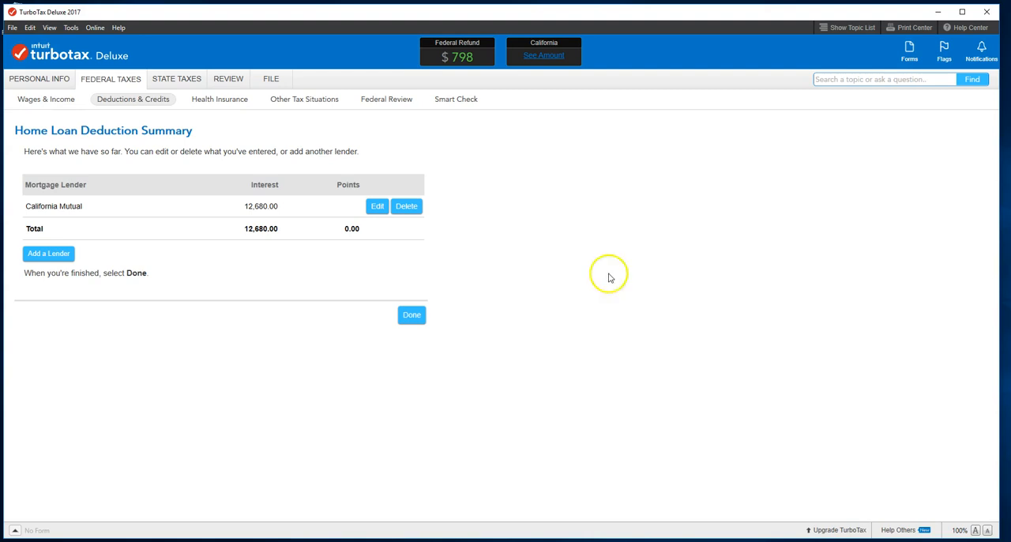
click(373, 207)
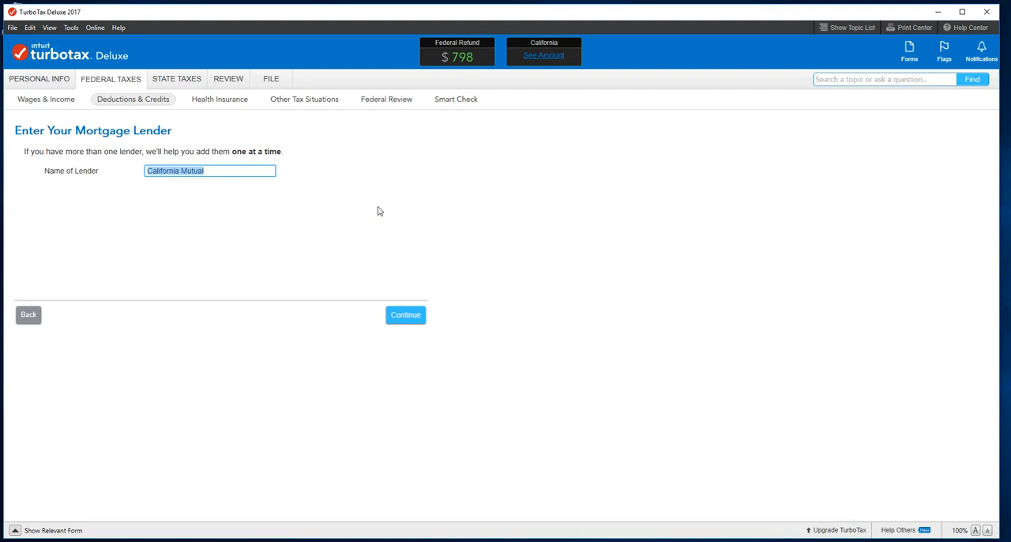
click(257, 171)
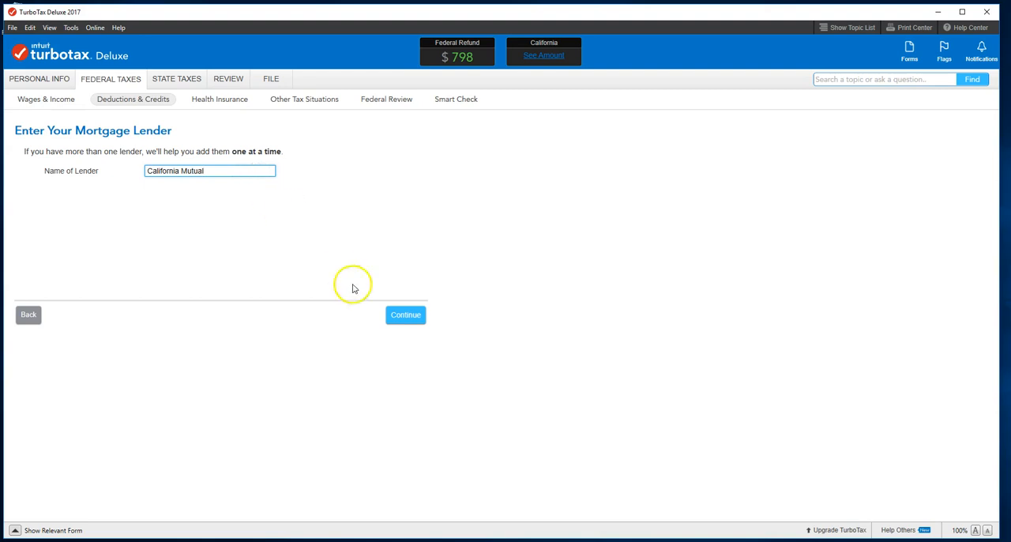
click(409, 316)
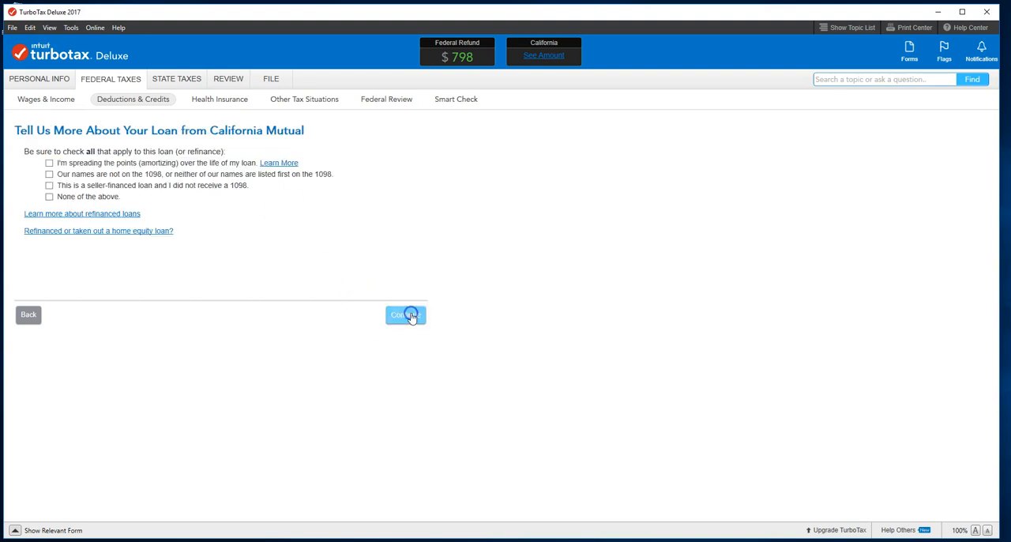
click(49, 196)
click(408, 316)
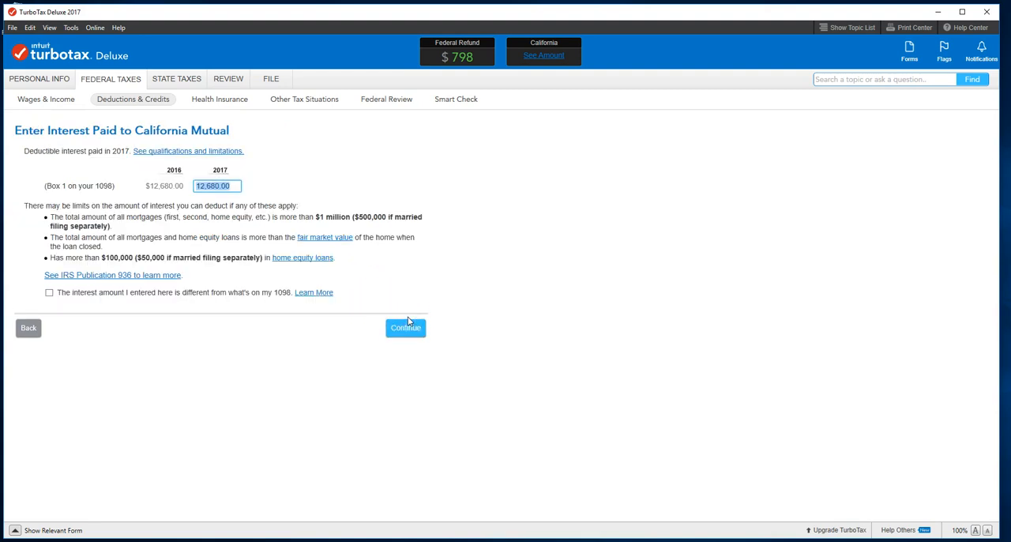
Accept the California Mutual interest, outstanding principal, origination date and property taxes as entered, and finish the home loan deduction summary
click(239, 186)
click(406, 331)
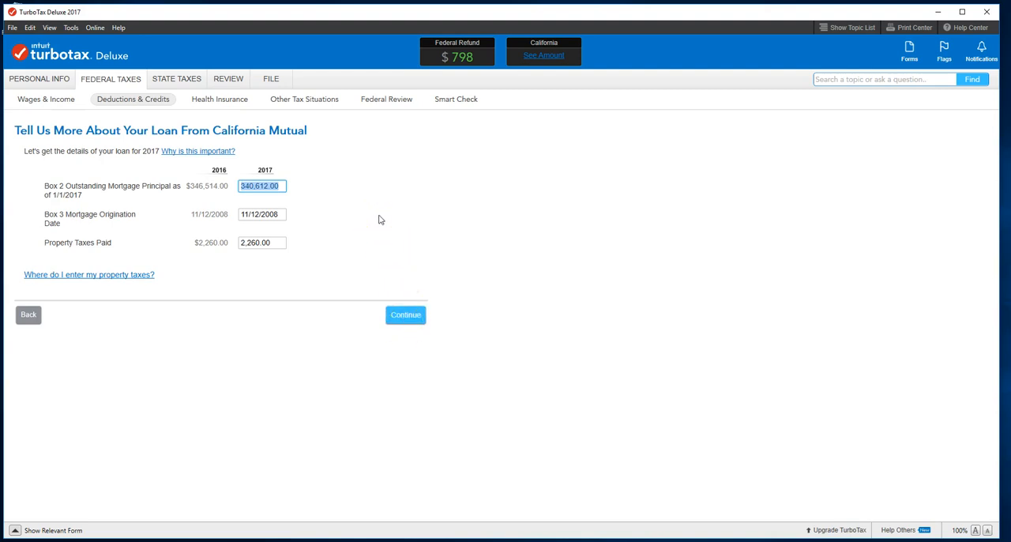
click(279, 186)
click(281, 215)
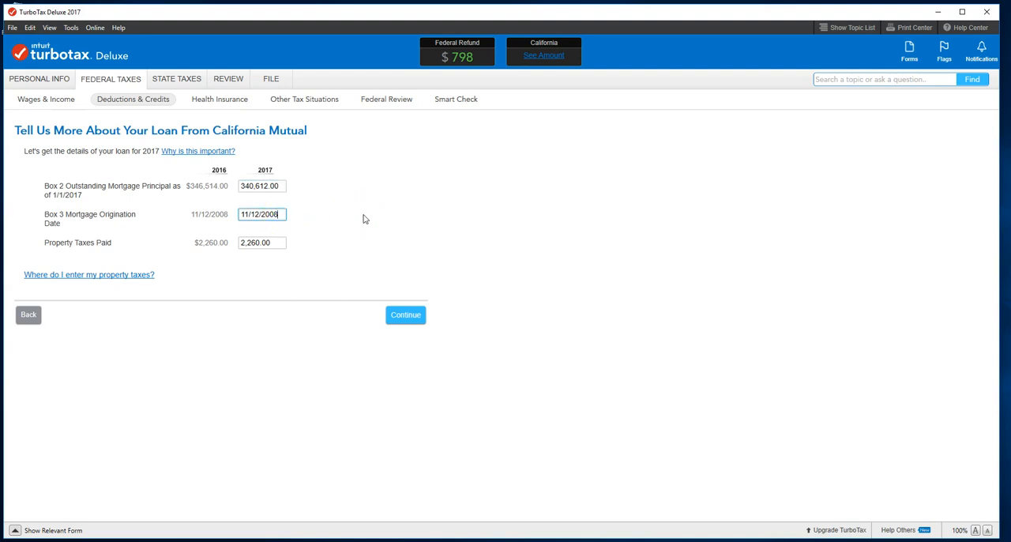
click(272, 242)
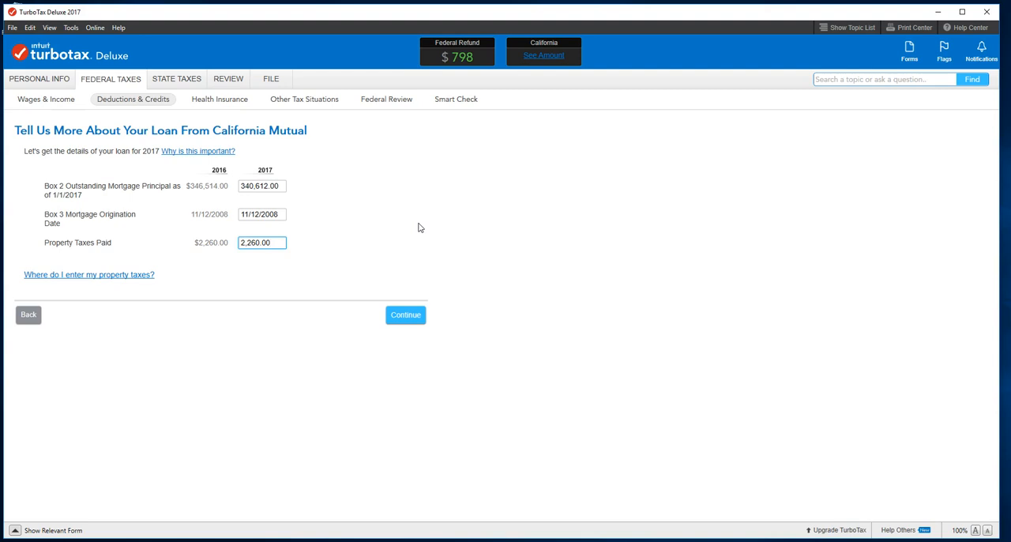
click(406, 316)
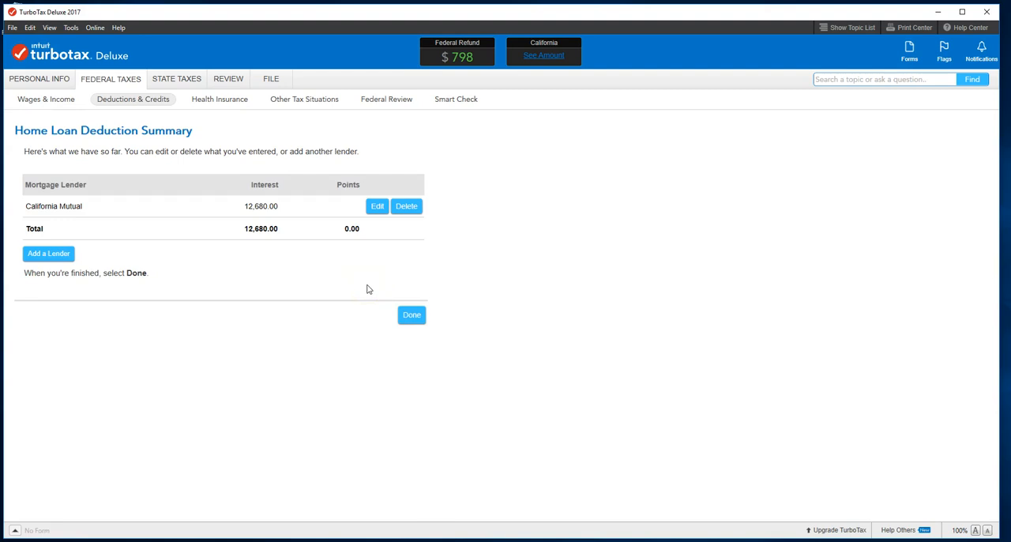
click(412, 315)
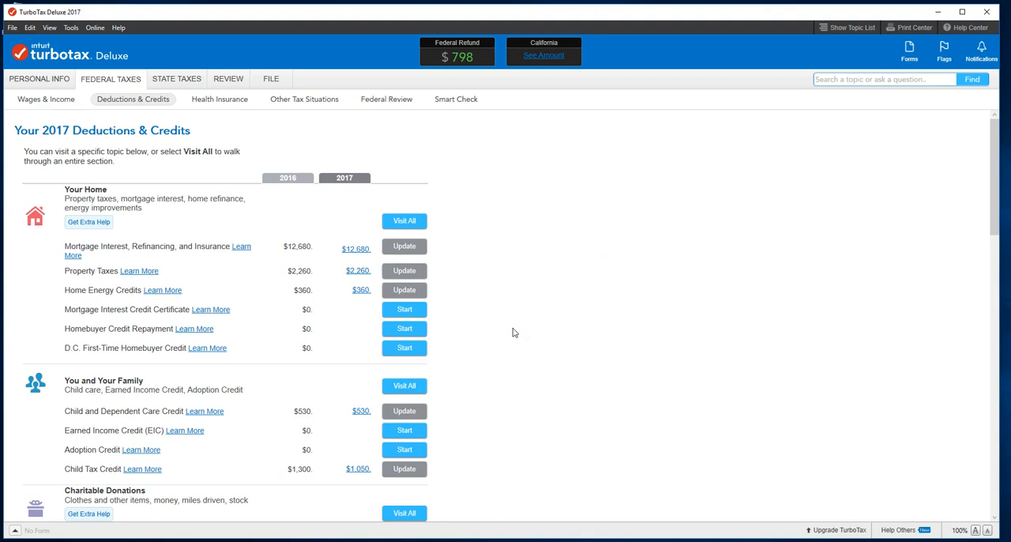
Look through the deductions and credits categories from Your Home down to Employment Expenses and Other Deductions and Credits
scroll(512, 332, down, 1)
scroll(513, 332, down, 1)
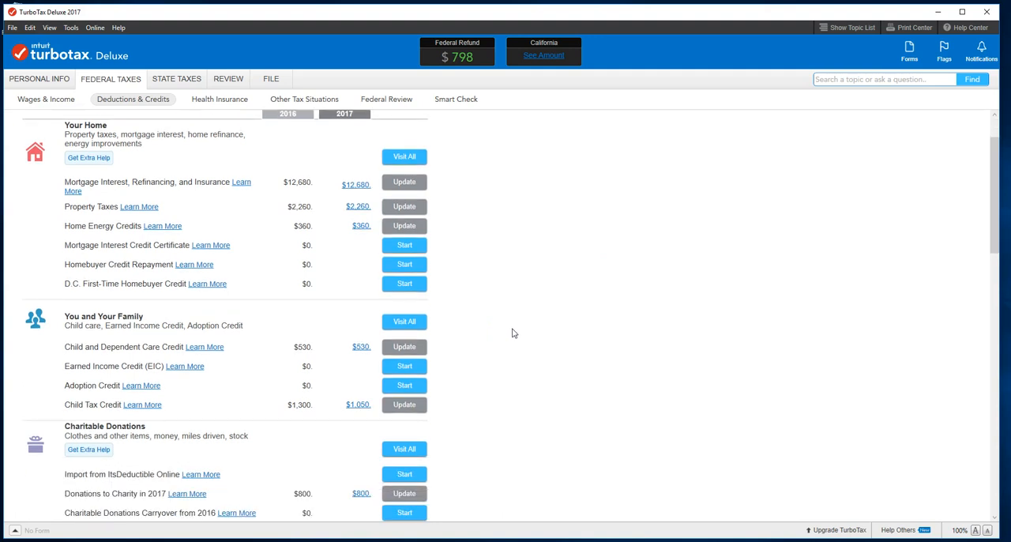
scroll(513, 332, down, 3)
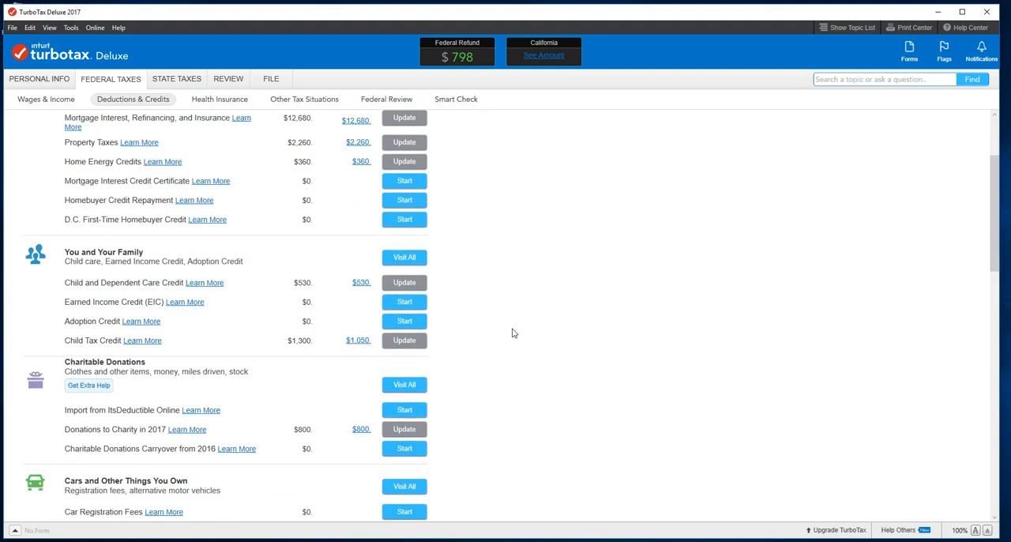
scroll(512, 333, down, 3)
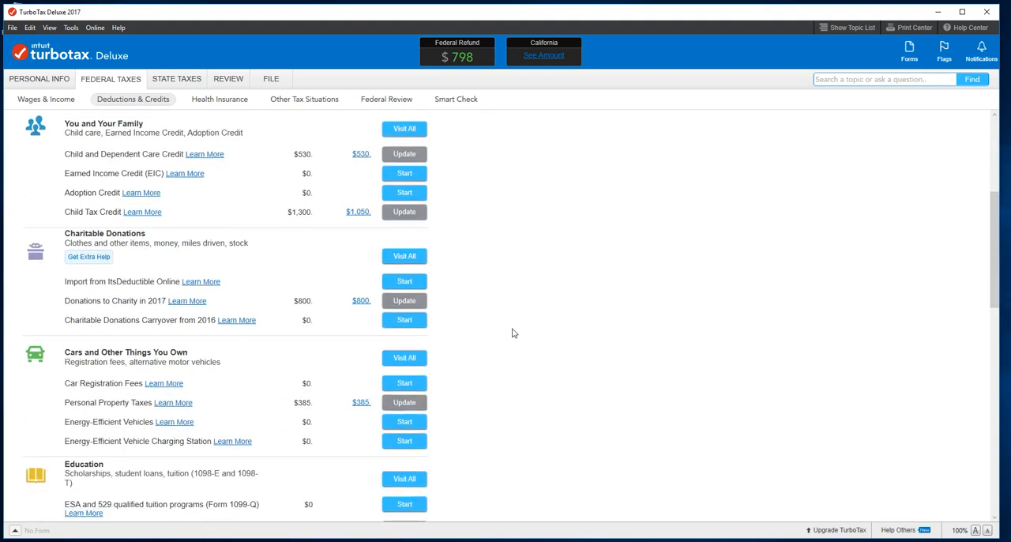
scroll(513, 333, down, 1)
click(513, 333)
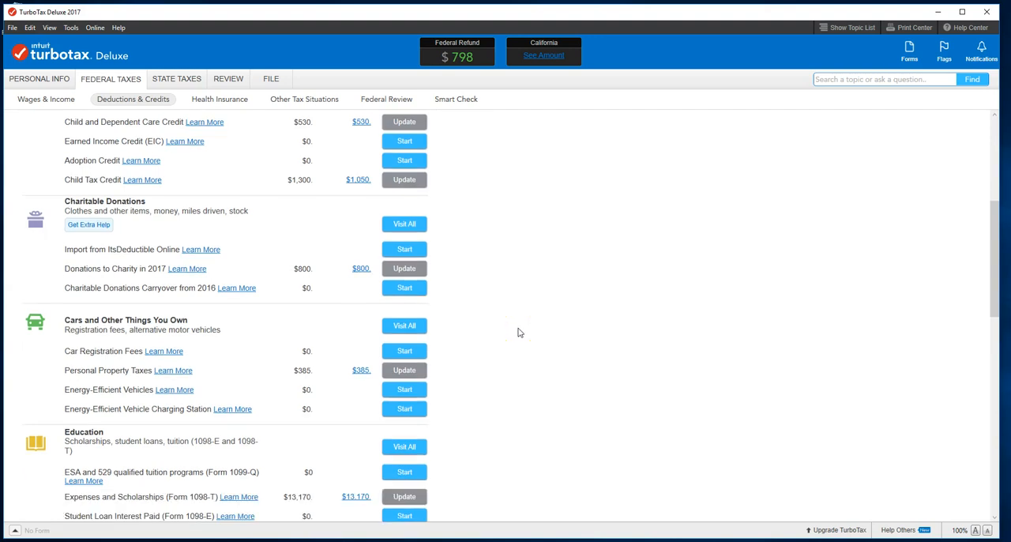
scroll(519, 333, down, 2)
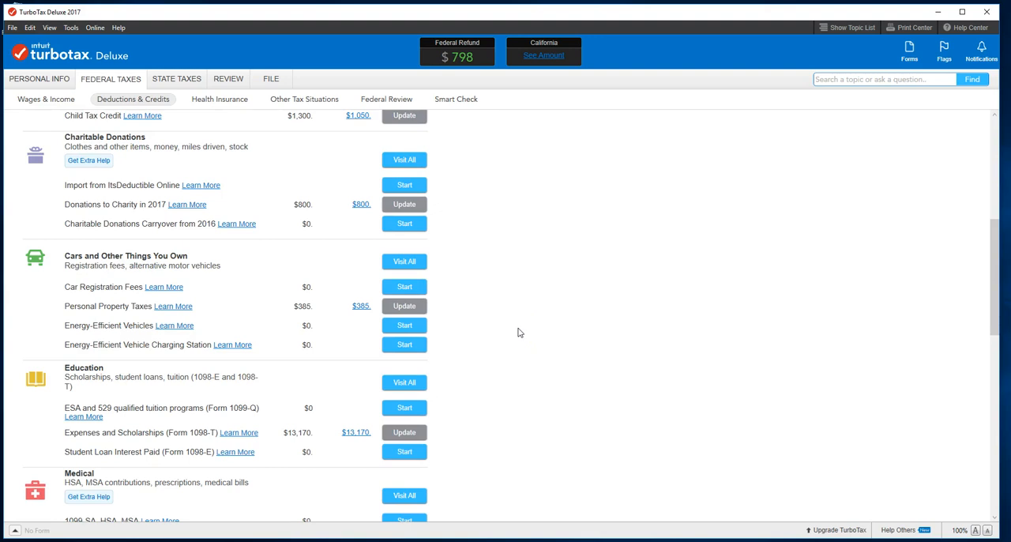
scroll(518, 333, down, 1)
scroll(518, 332, down, 1)
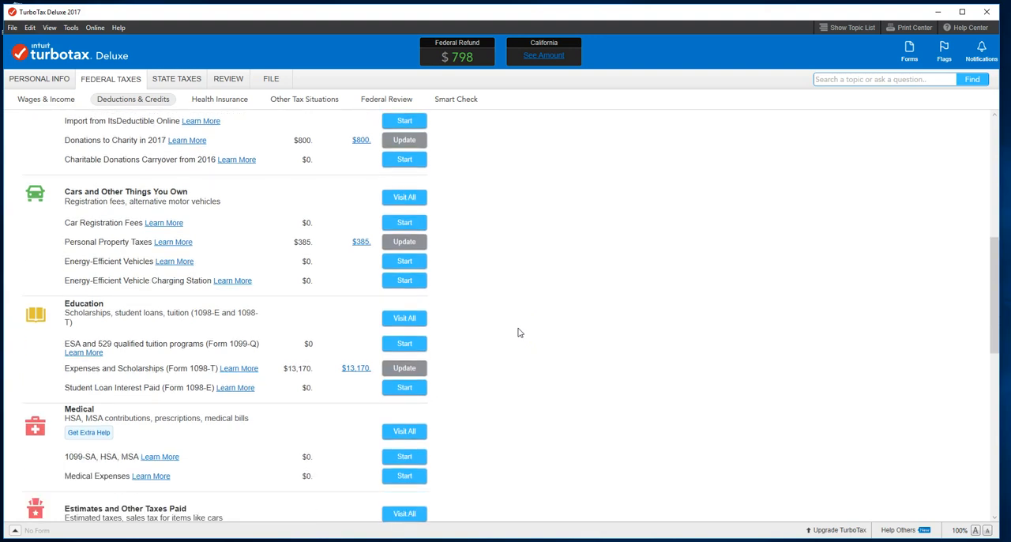
scroll(518, 332, down, 2)
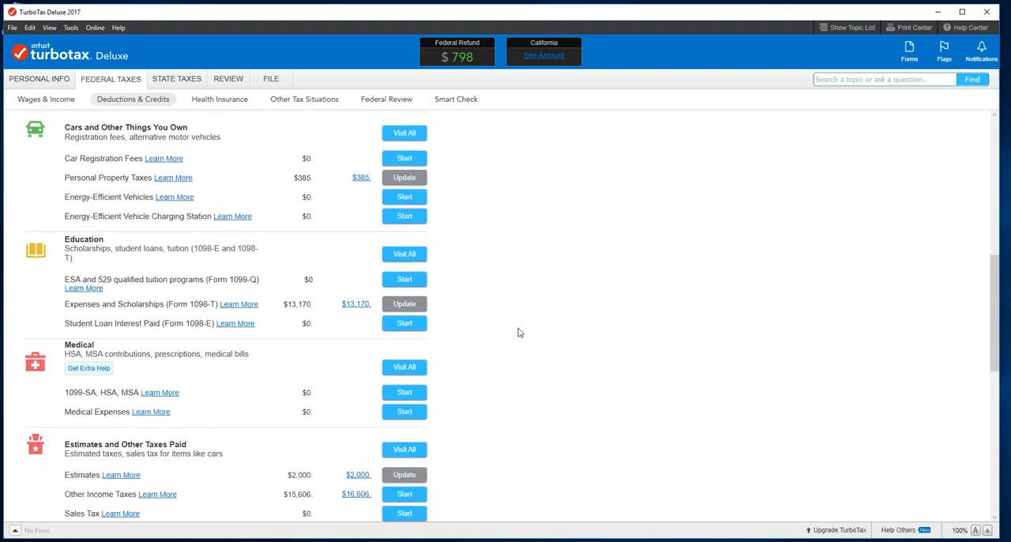
scroll(518, 332, down, 2)
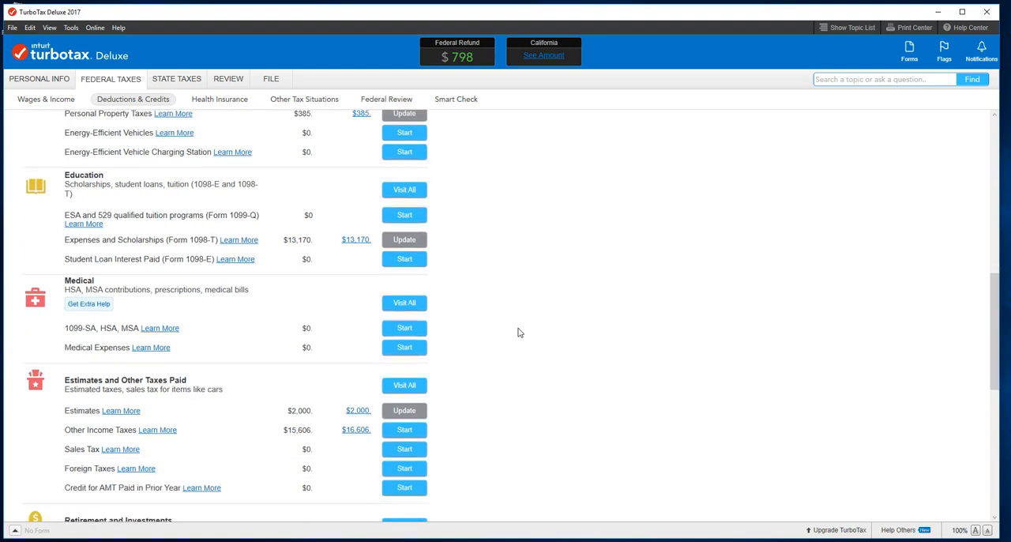
scroll(518, 332, down, 3)
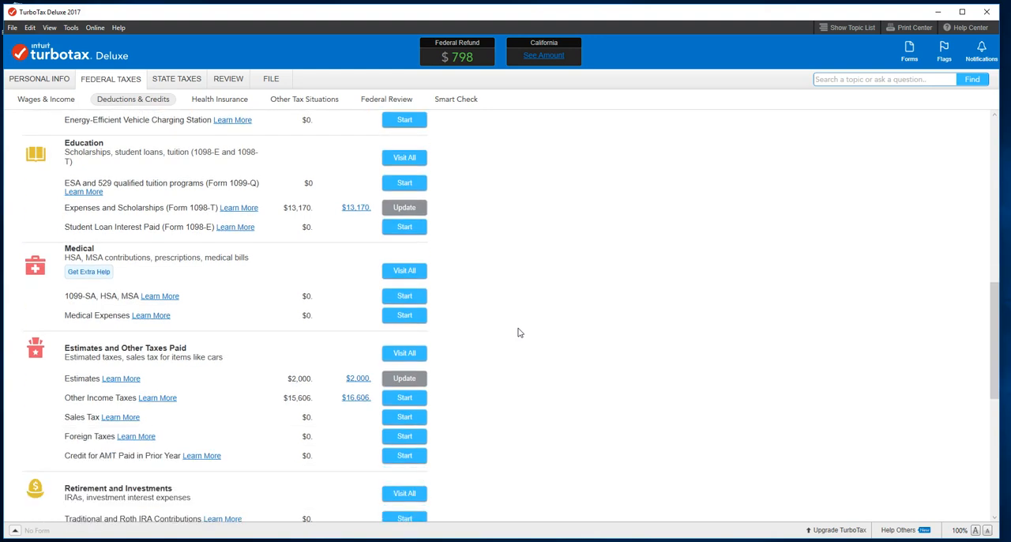
click(430, 299)
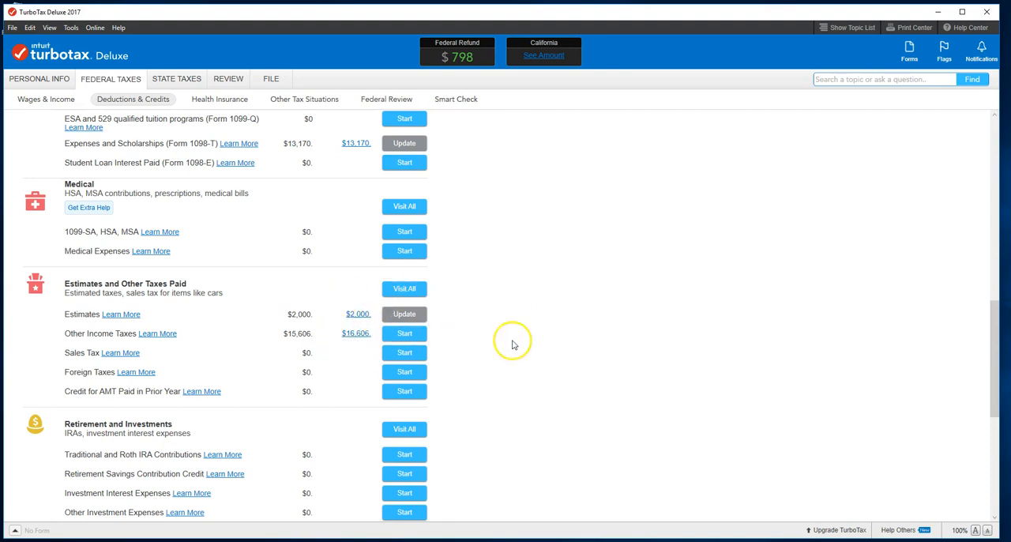
scroll(513, 340, down, 1)
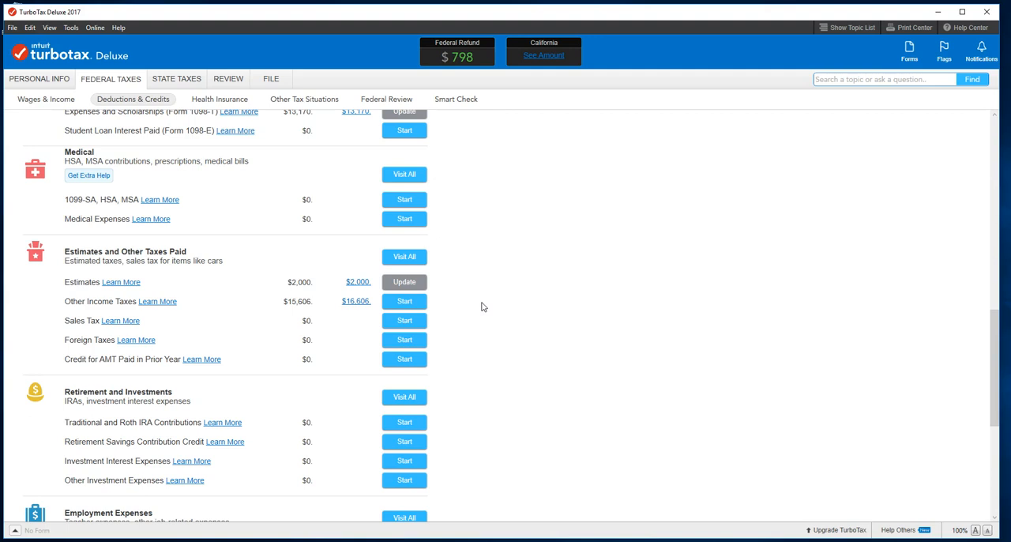
scroll(482, 306, down, 1)
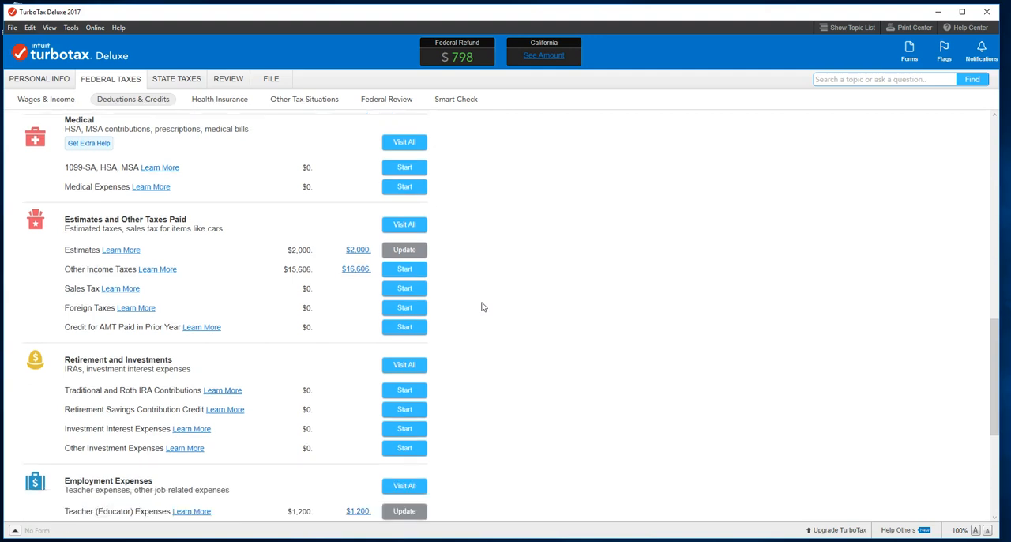
scroll(482, 306, down, 3)
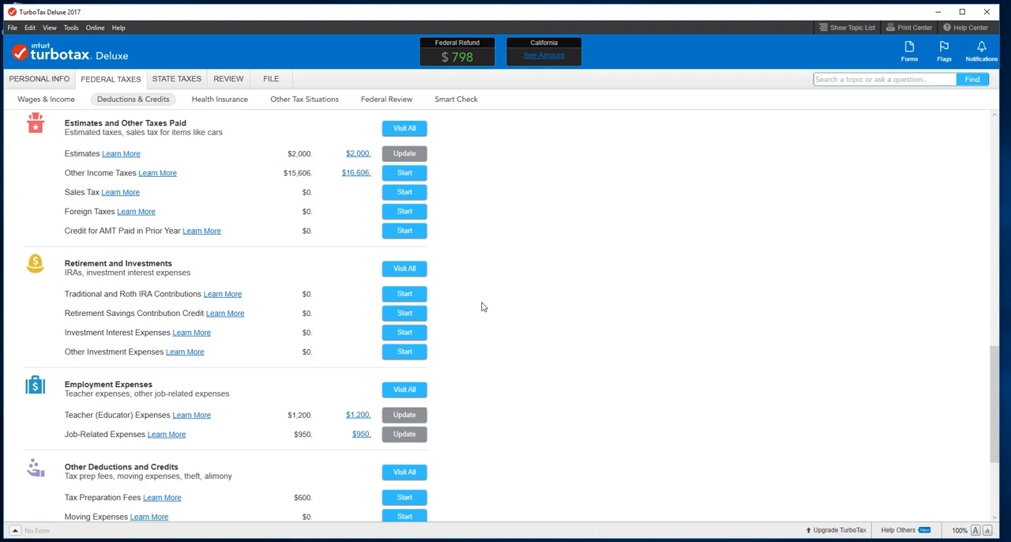
scroll(483, 306, down, 2)
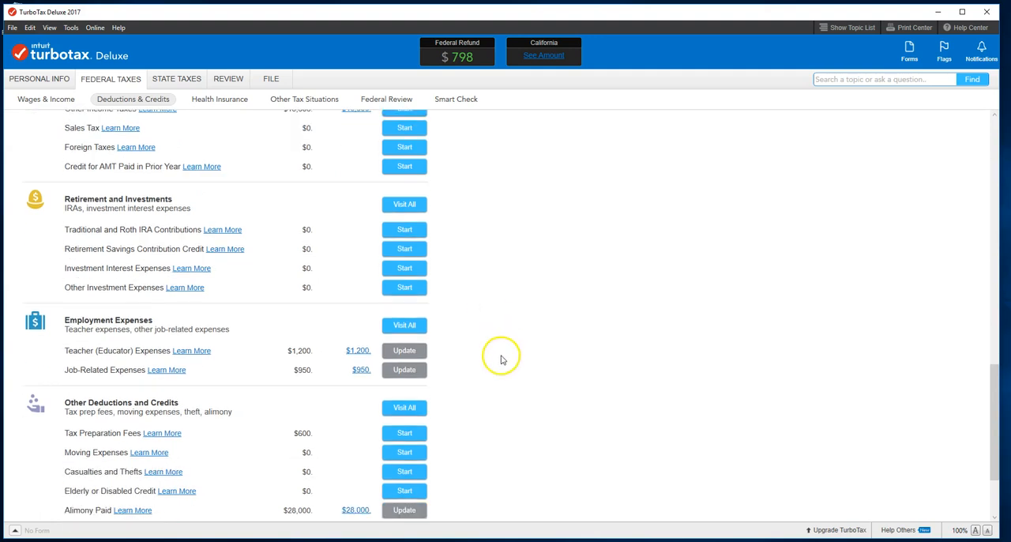
Review the Teacher (Educator) Expenses, accept the spouse's unreimbursed amount as entered, and return through the summary to the deductions list
click(394, 352)
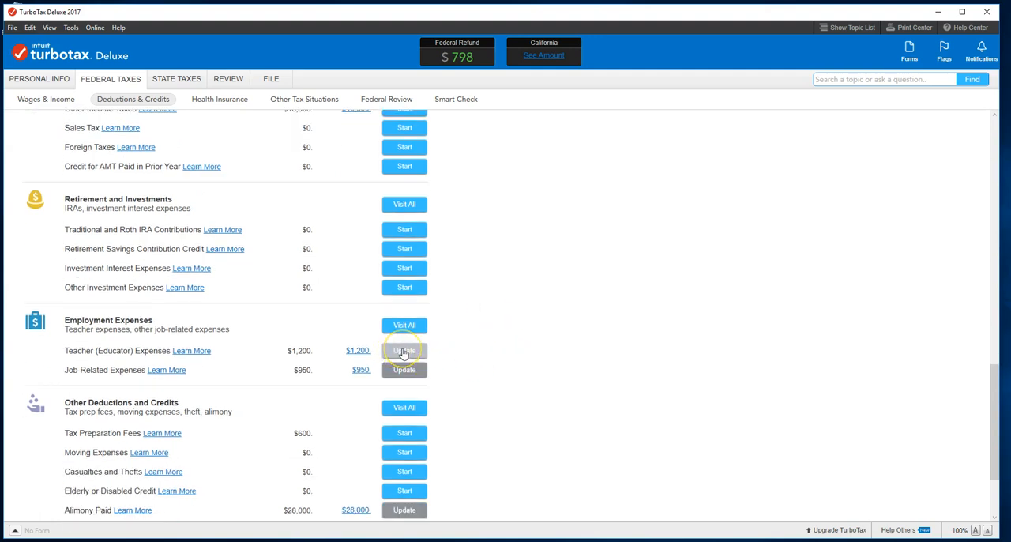
click(404, 353)
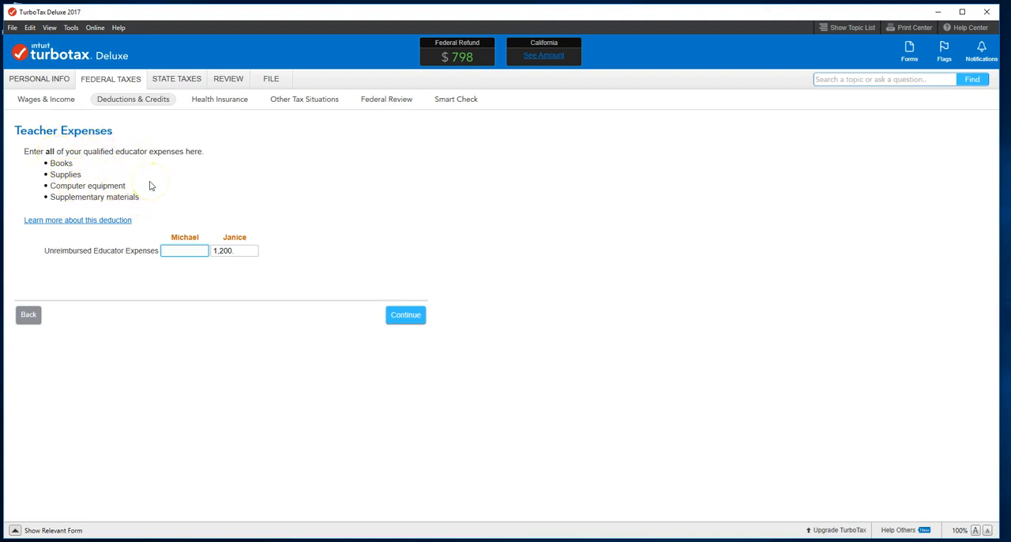
click(245, 250)
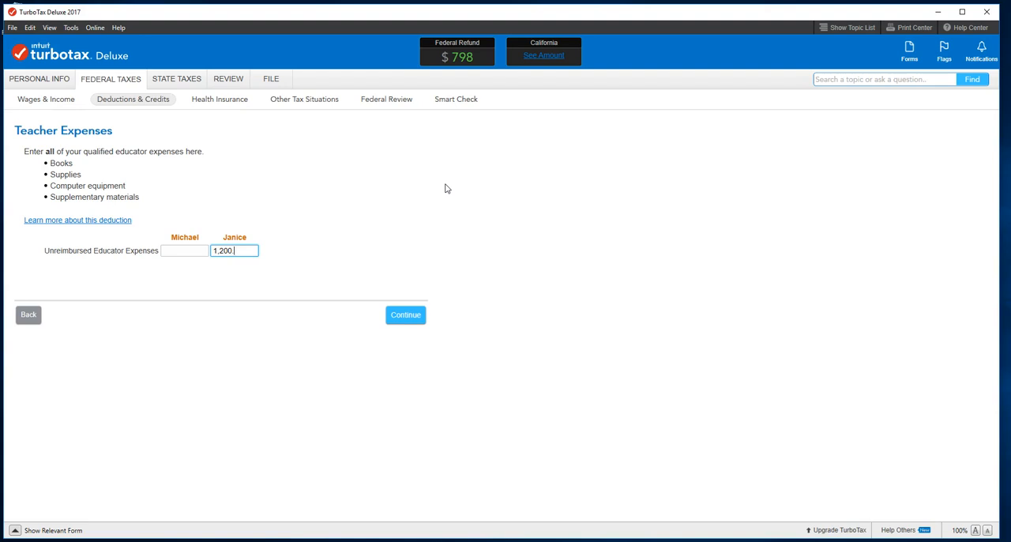
click(394, 322)
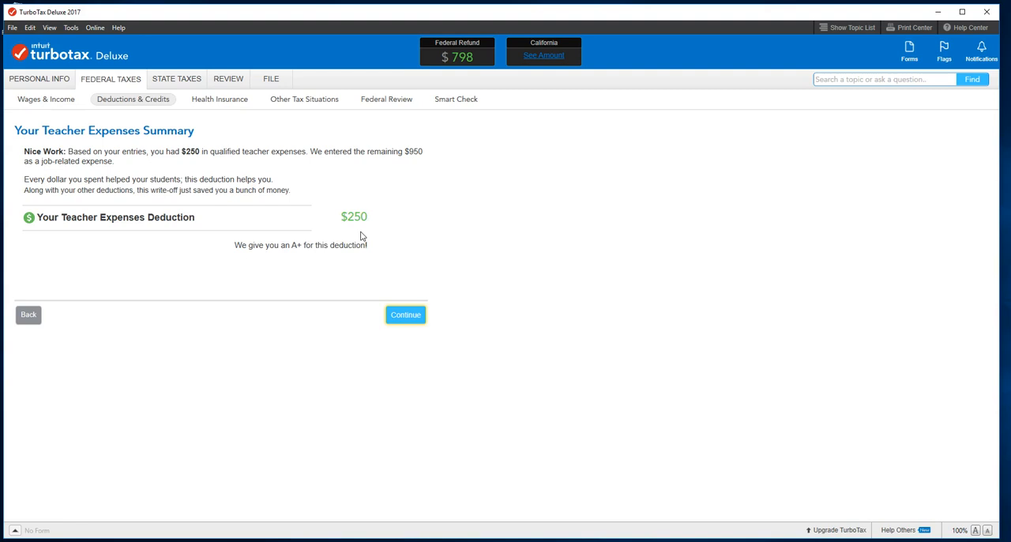
click(404, 315)
click(520, 273)
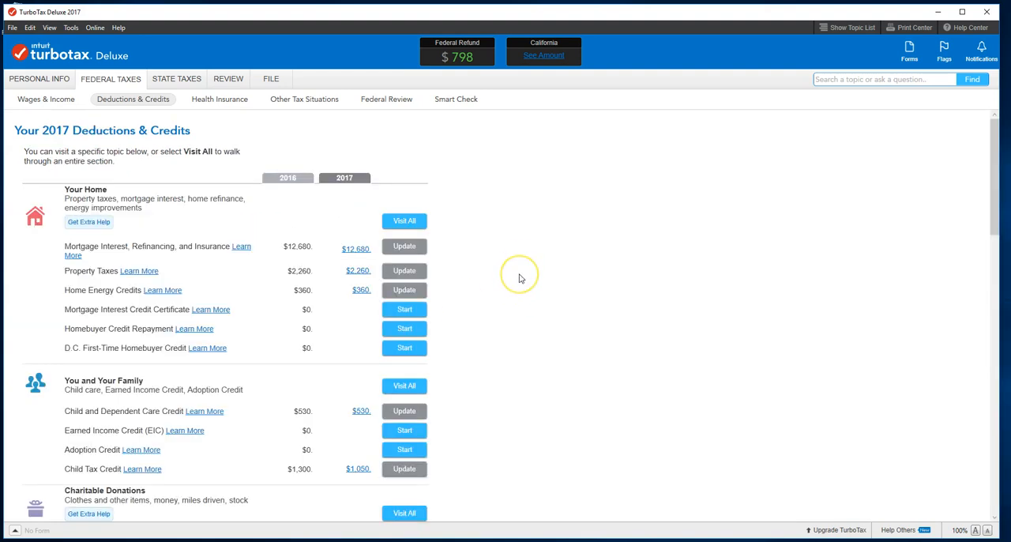
Update the Job-Related Expenses and answer Yes to having job-seeking, uniform, professional subscription or union dues expenses in 2017
scroll(519, 278, down, 5)
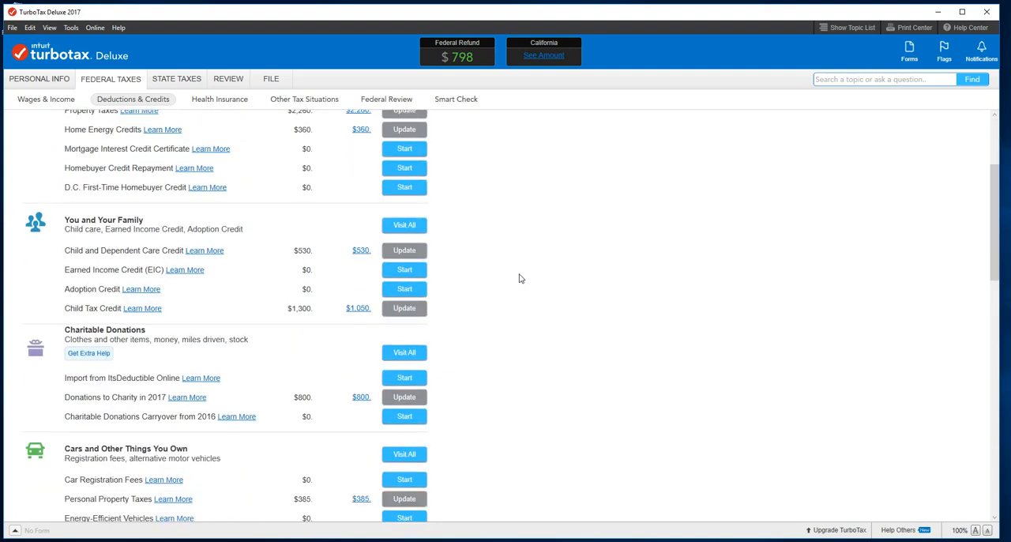
scroll(519, 278, down, 1)
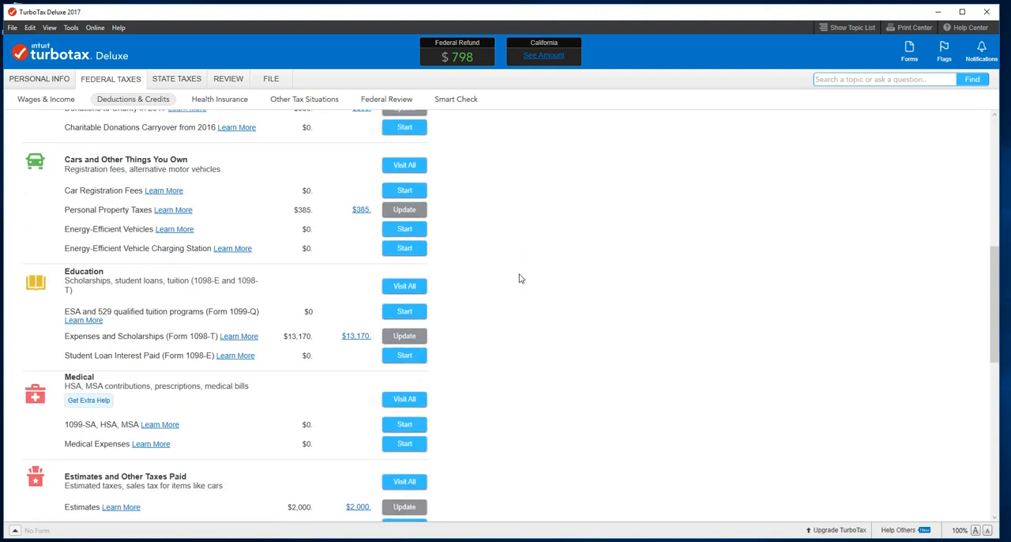
scroll(520, 278, down, 3)
scroll(520, 278, down, 3)
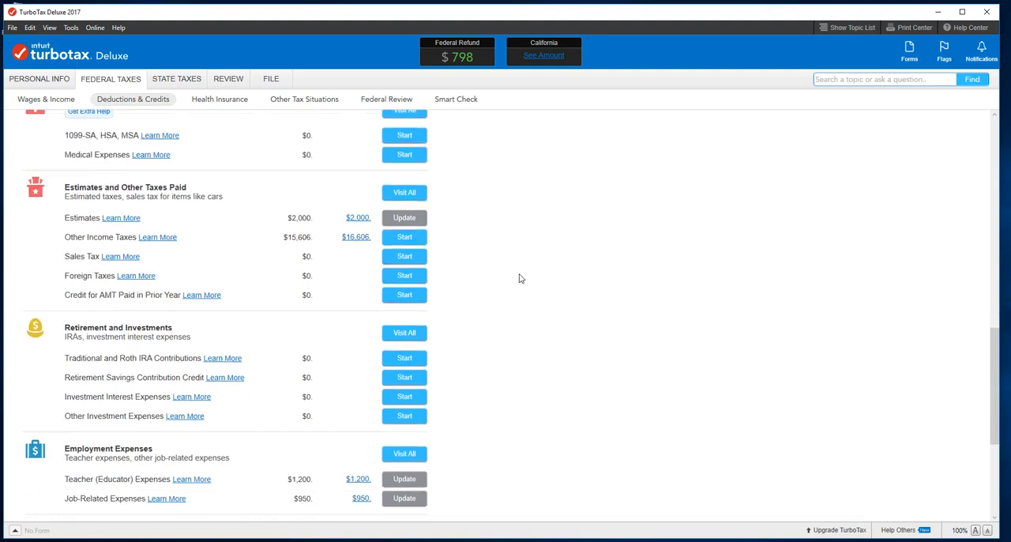
scroll(520, 278, down, 3)
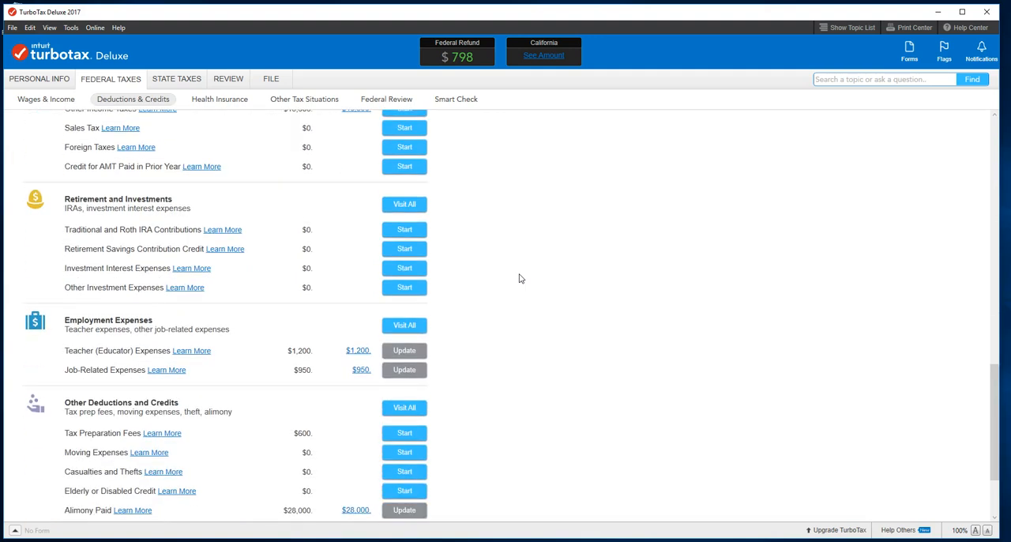
click(403, 371)
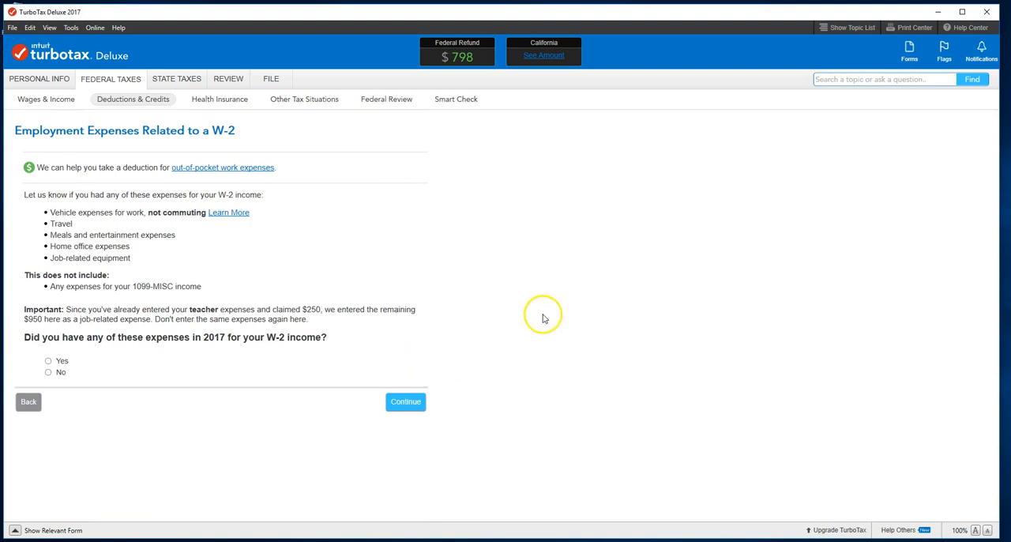
click(404, 406)
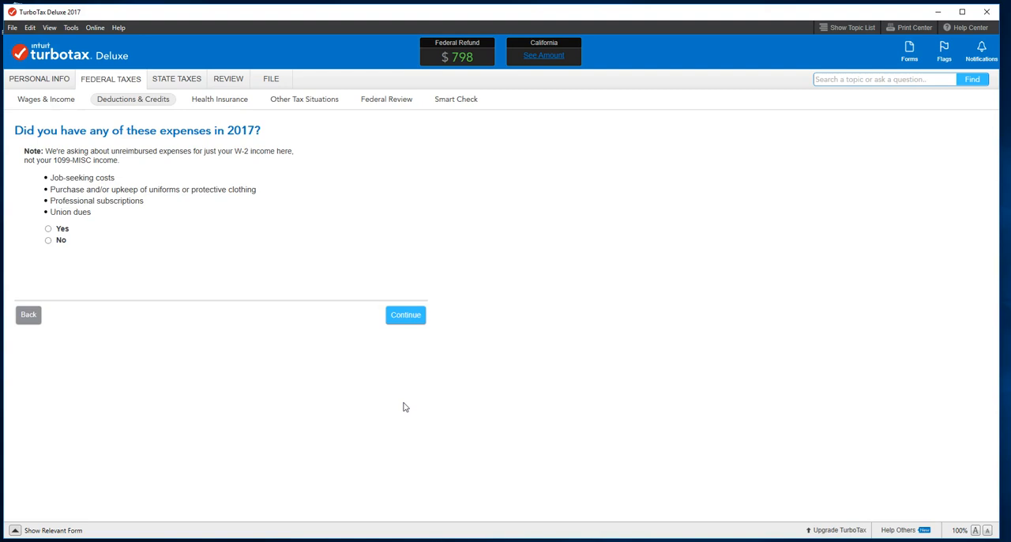
click(47, 240)
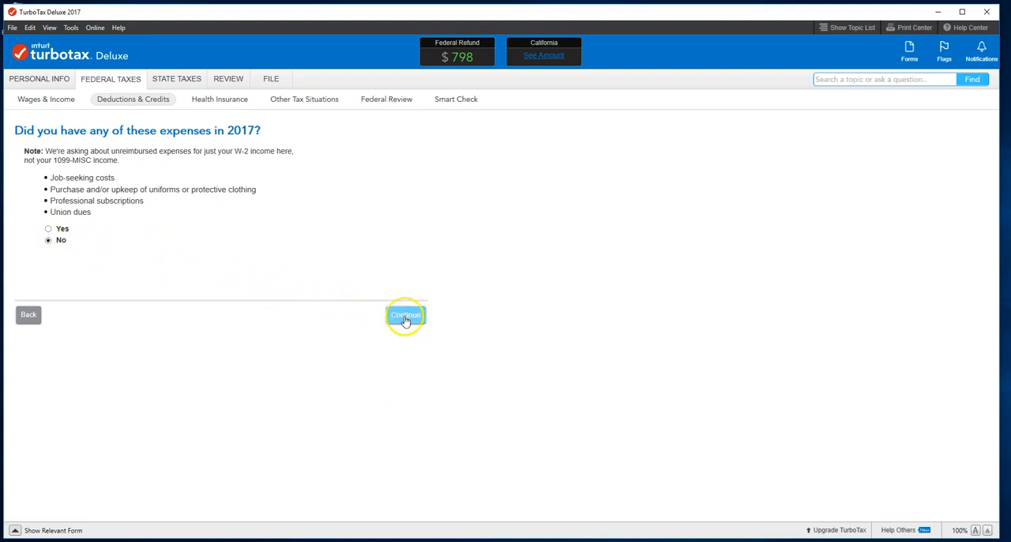
click(48, 228)
click(402, 316)
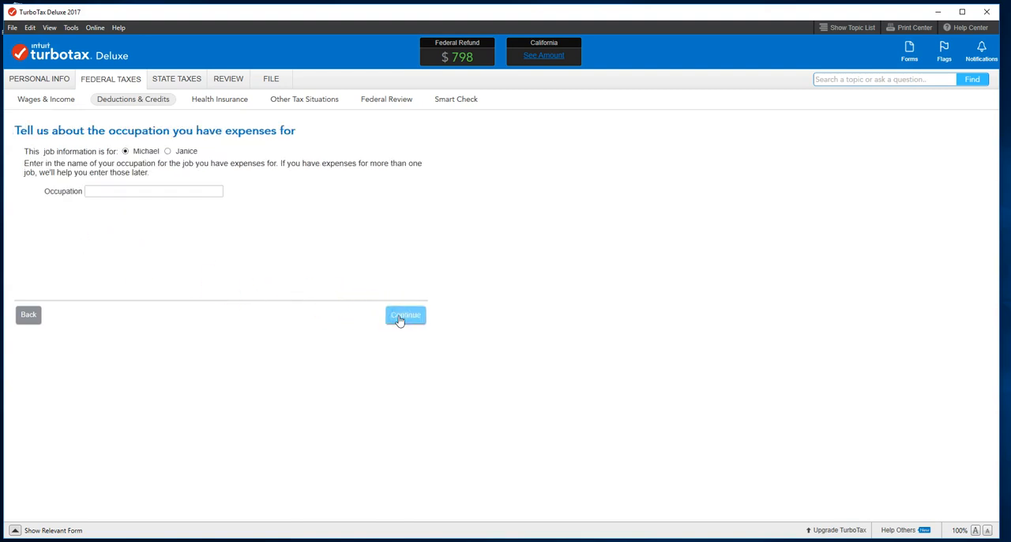
Enter Manager as the primary taxpayer's occupation and mark None of the above for the uncommon job situations
click(120, 190)
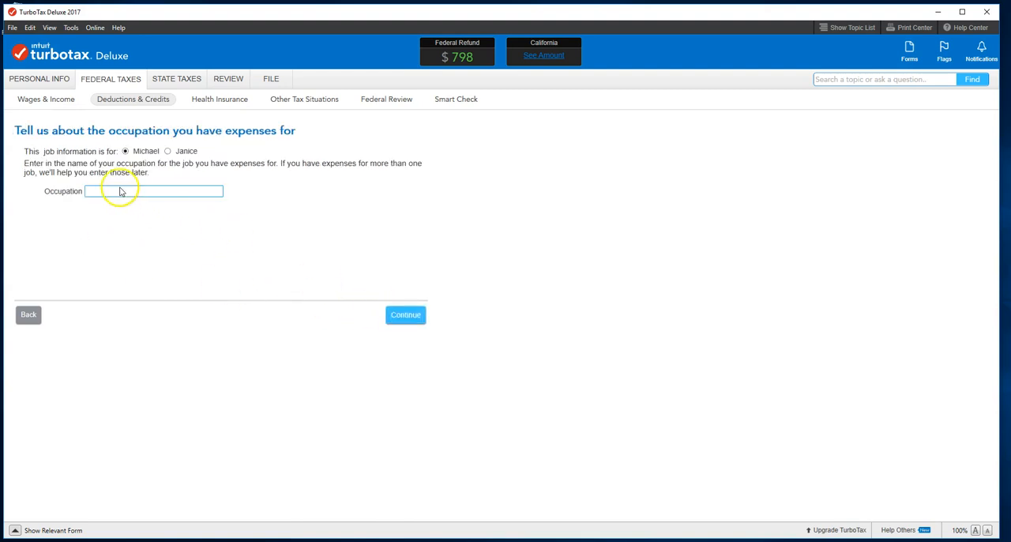
text(Marri)
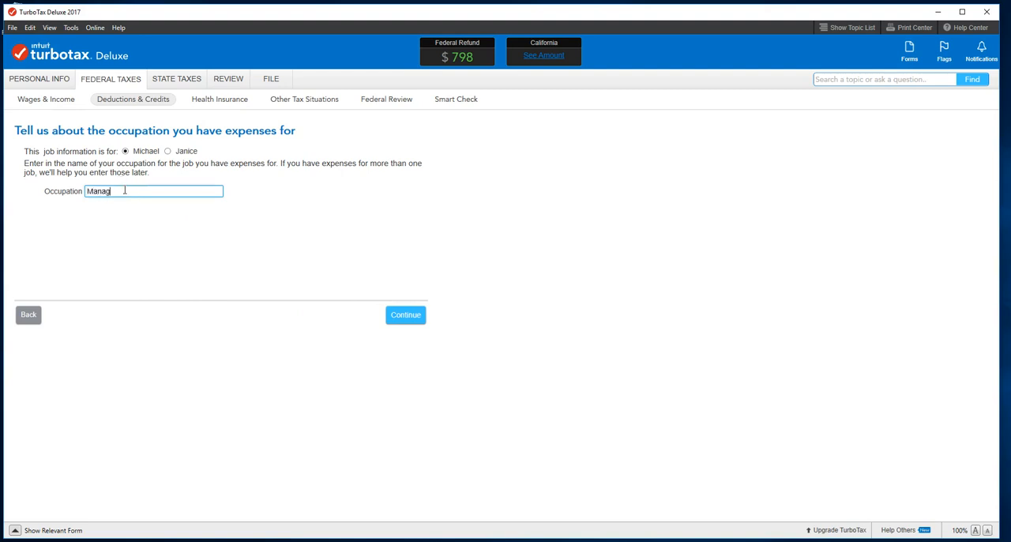
click(407, 316)
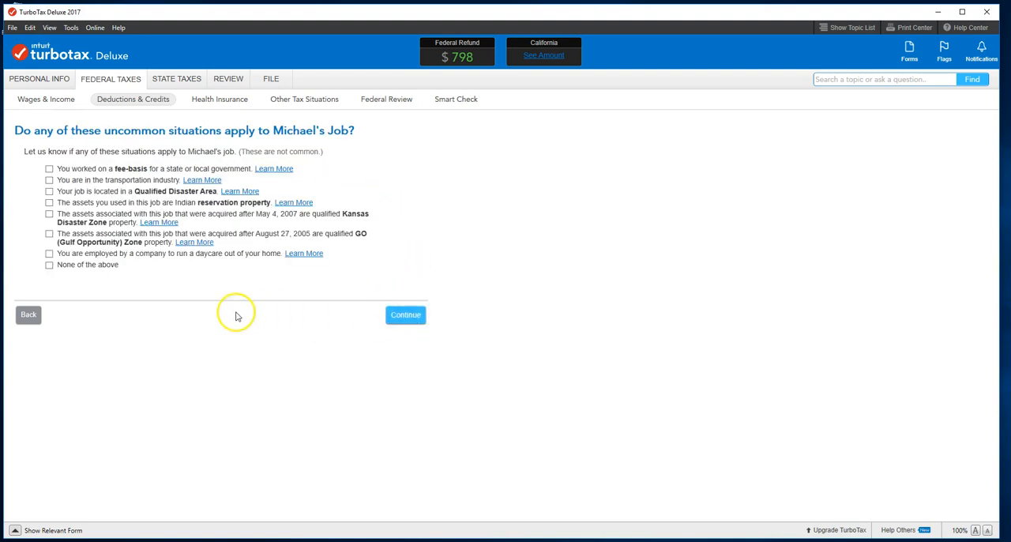
click(49, 266)
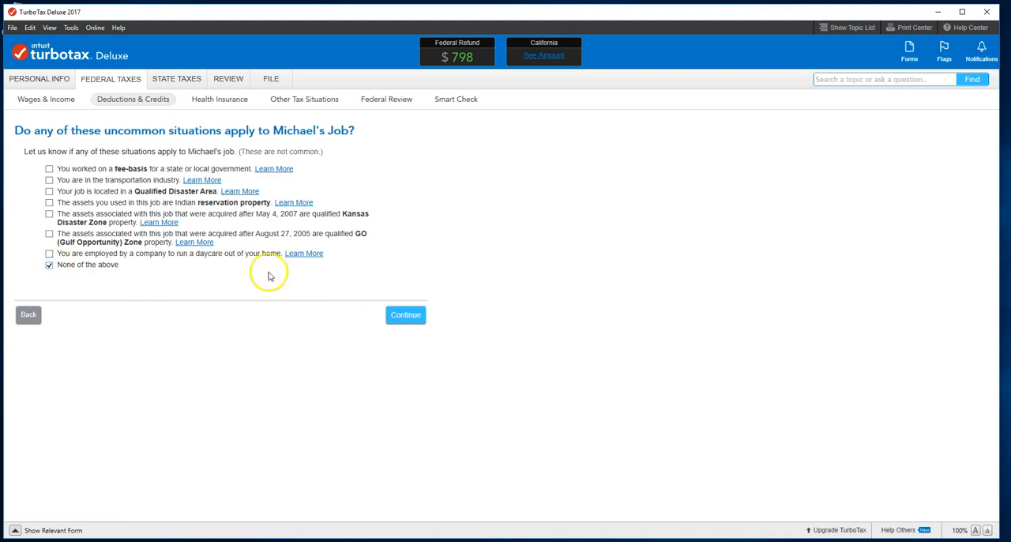
click(409, 322)
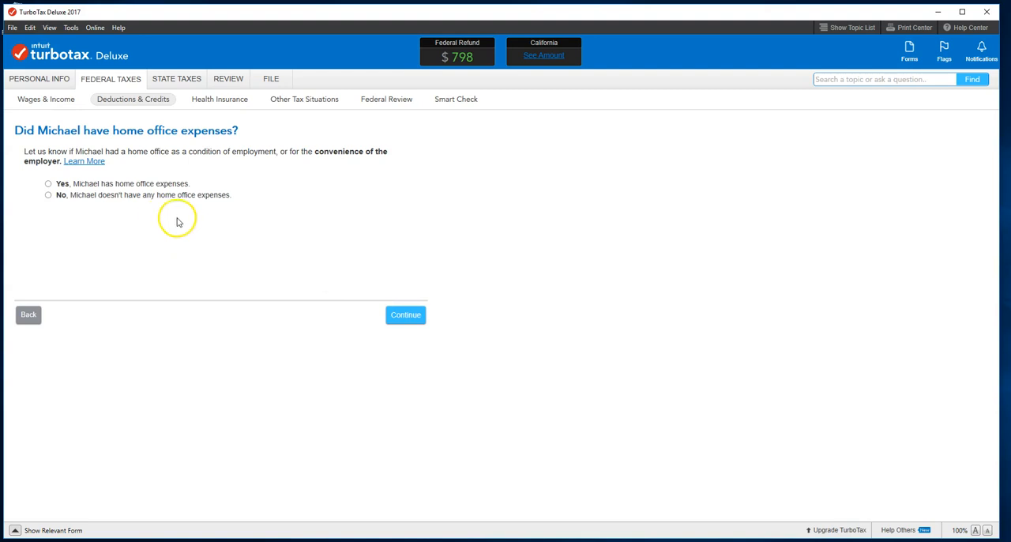
Answer No to home office expenses, vehicle expenses, items bought or owned for the job, and section 179 carryovers from 2016
click(49, 196)
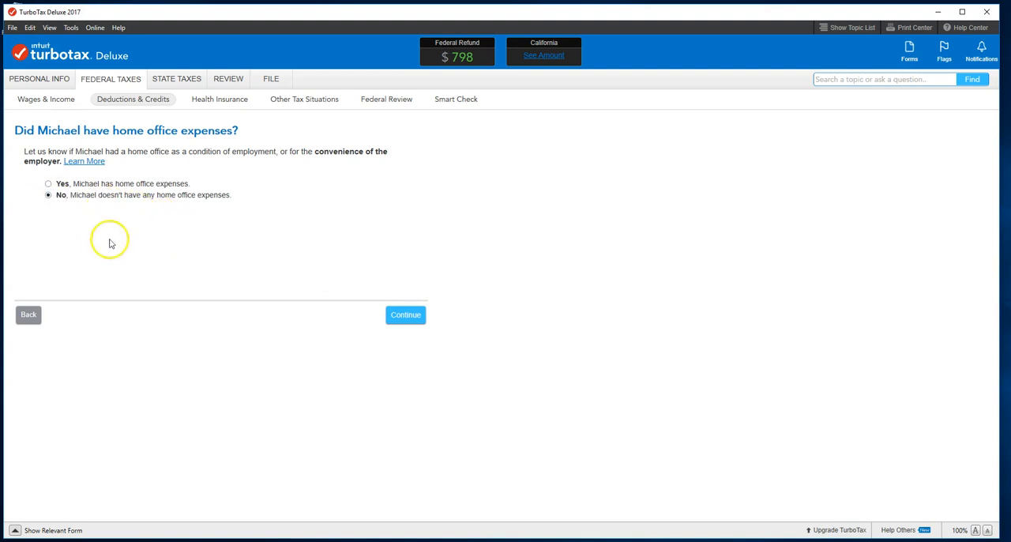
click(403, 314)
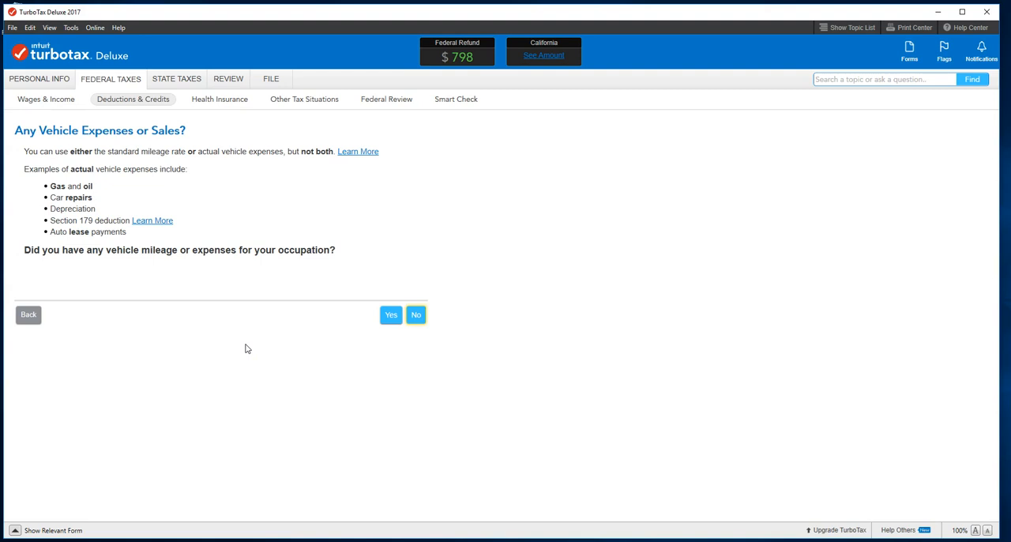
click(415, 315)
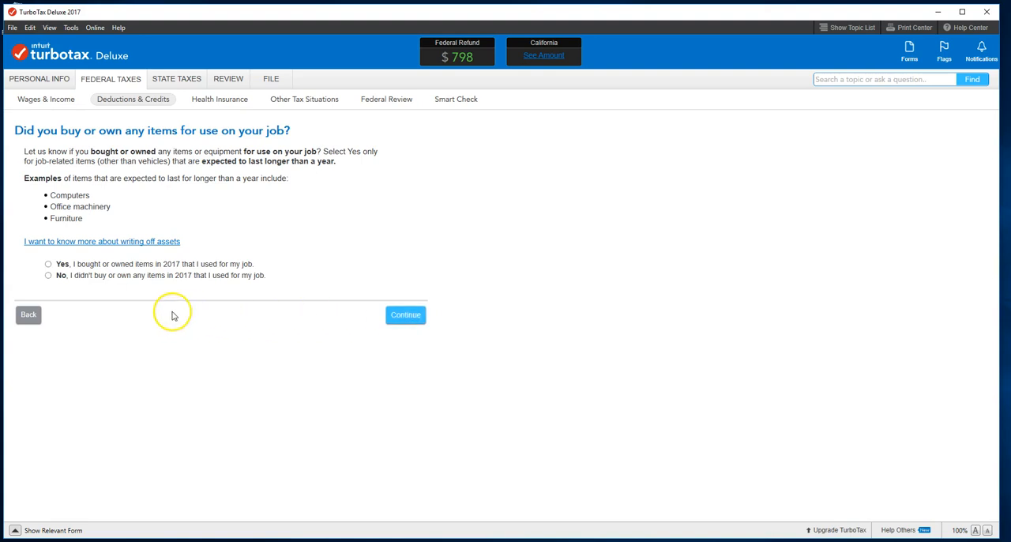
click(47, 277)
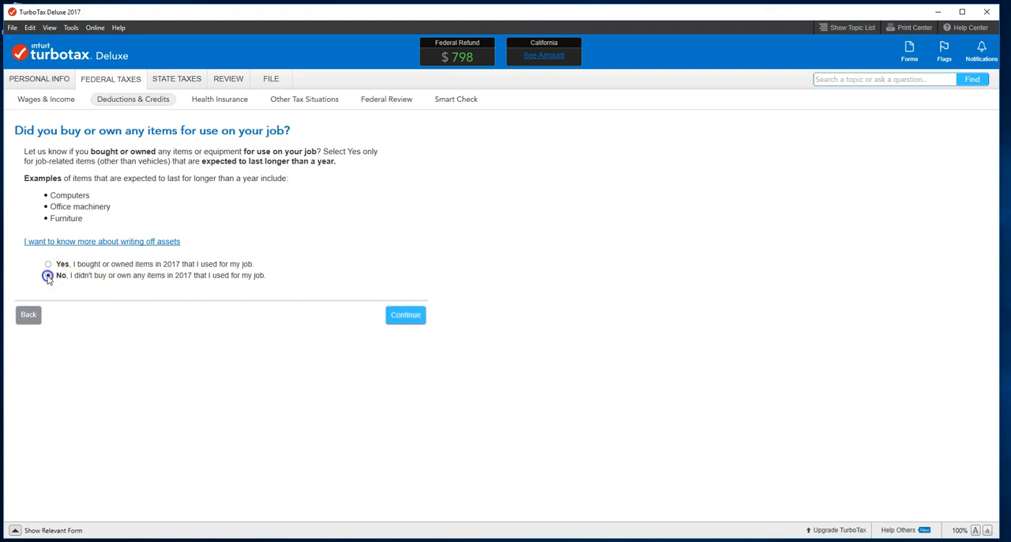
click(403, 319)
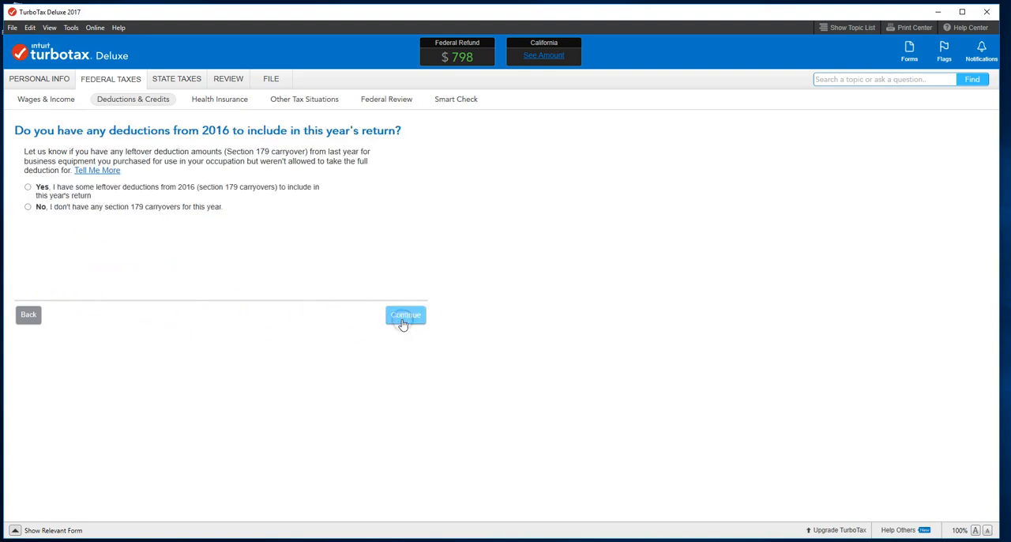
click(28, 207)
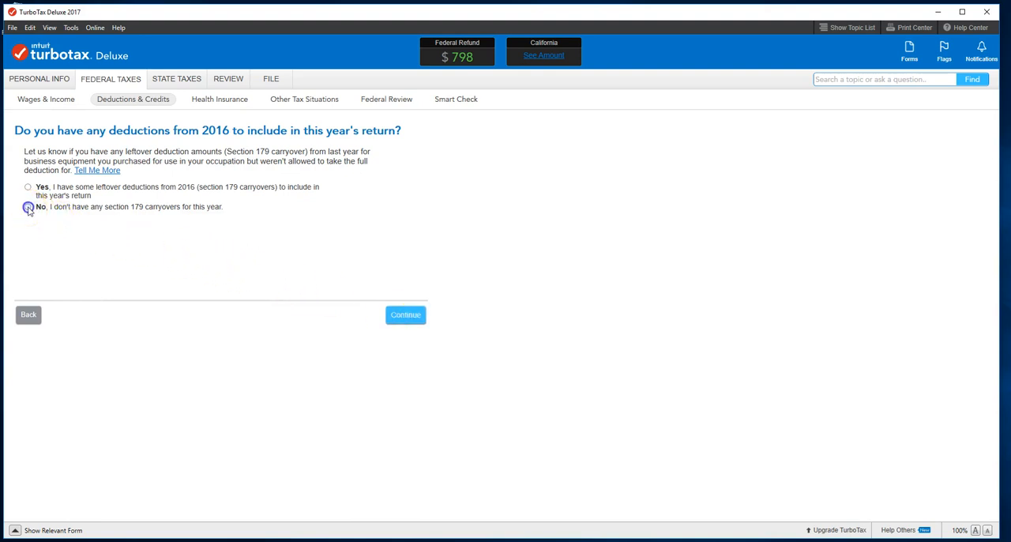
click(405, 314)
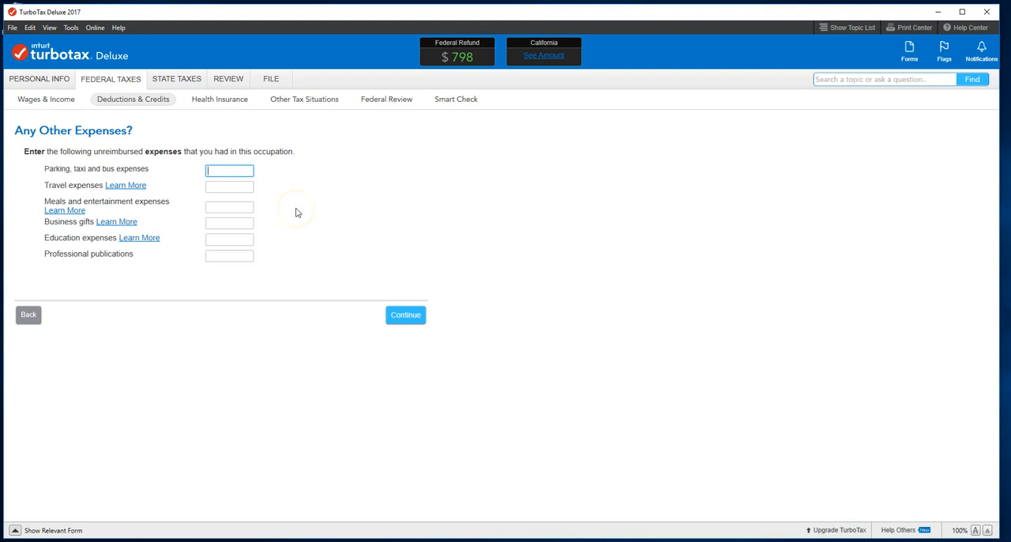
Enter 950 for unreimbursed professional publications and leave the table of other job-related expenses blank
click(227, 255)
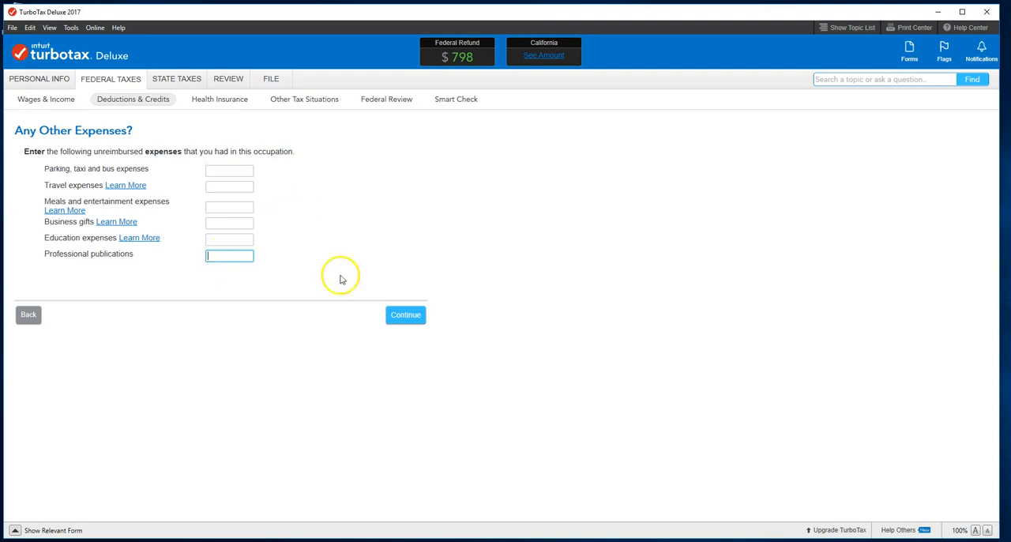
text(950)
click(406, 314)
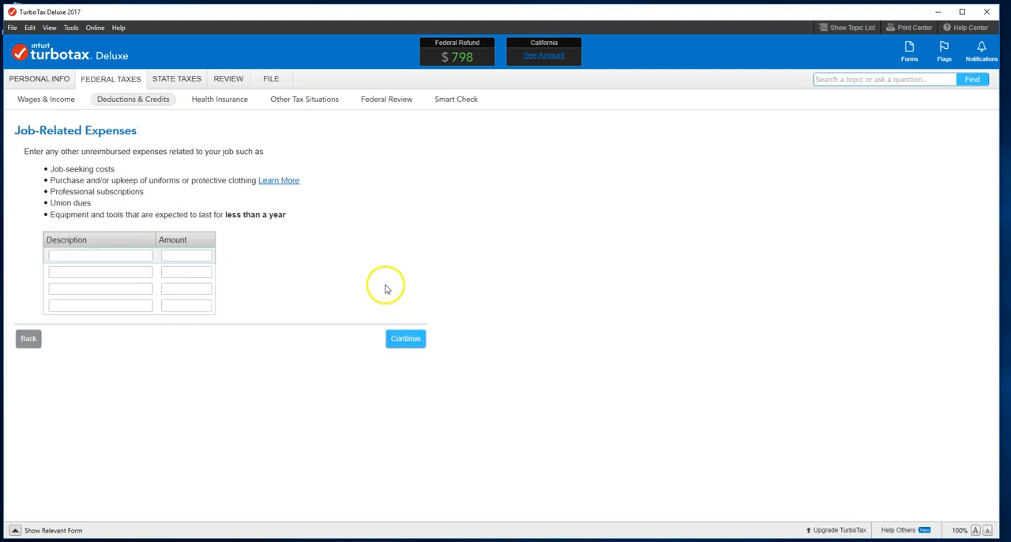
click(407, 343)
Answer No to employer reimbursements and to special situations, and finish the Job-Related Expenses Summary
click(45, 214)
click(28, 186)
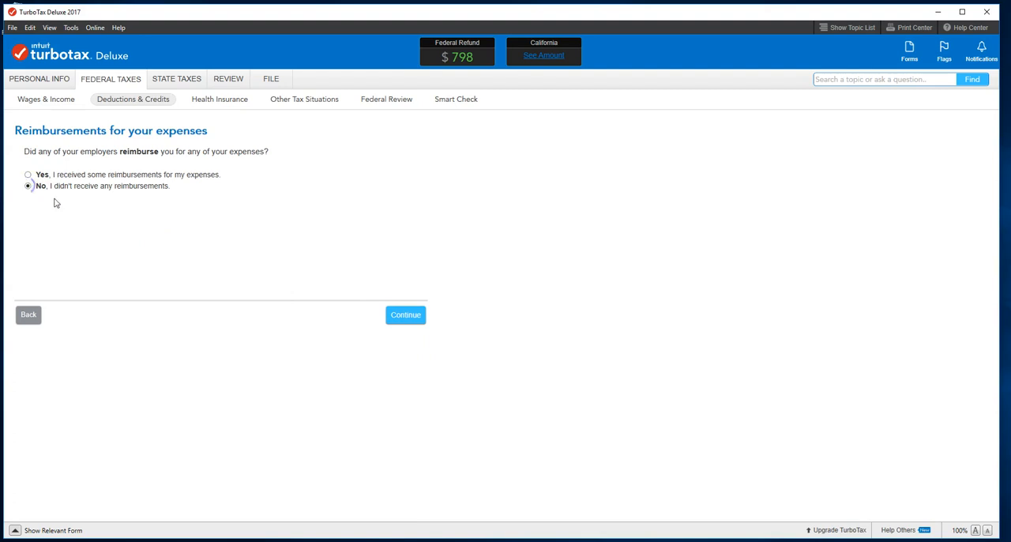
click(400, 319)
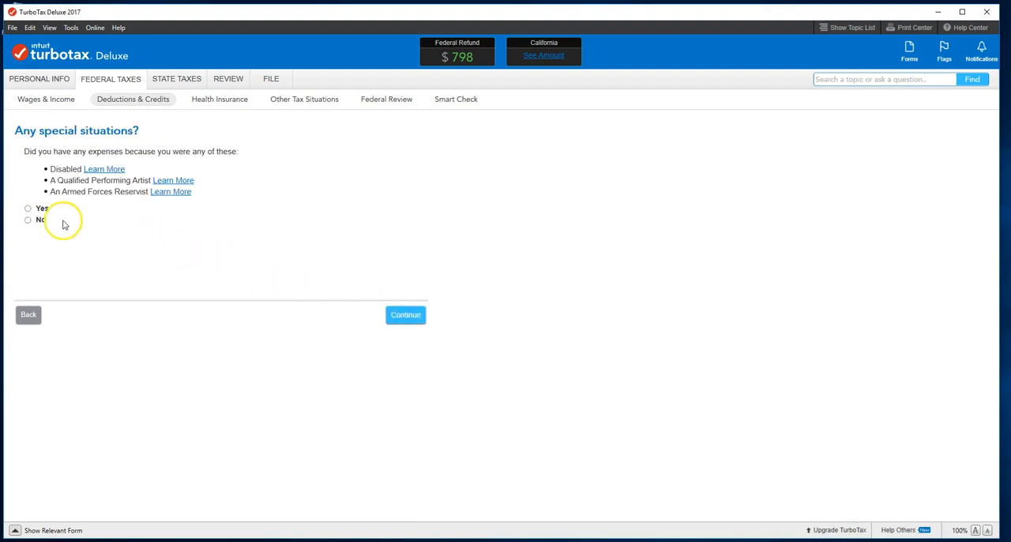
click(29, 221)
click(406, 315)
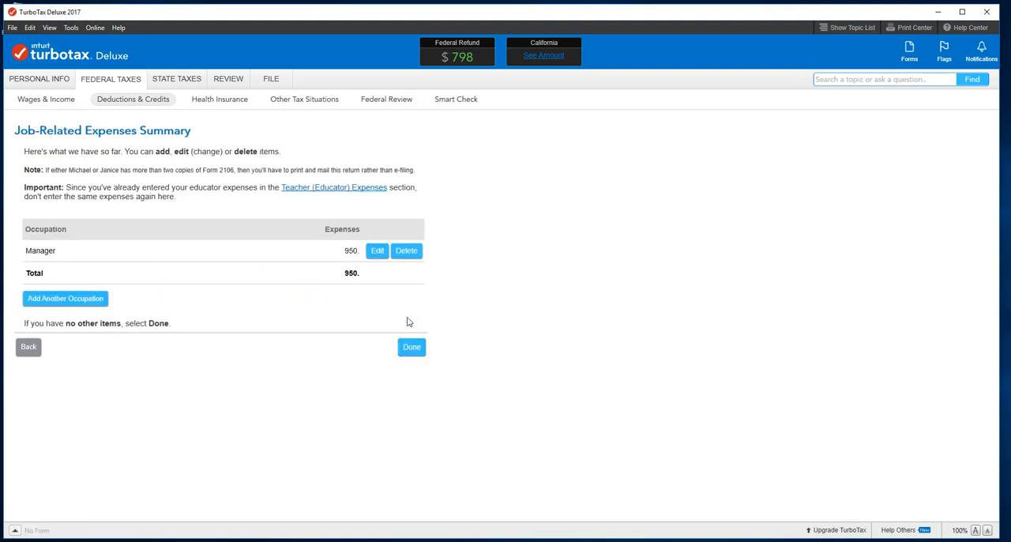
click(412, 348)
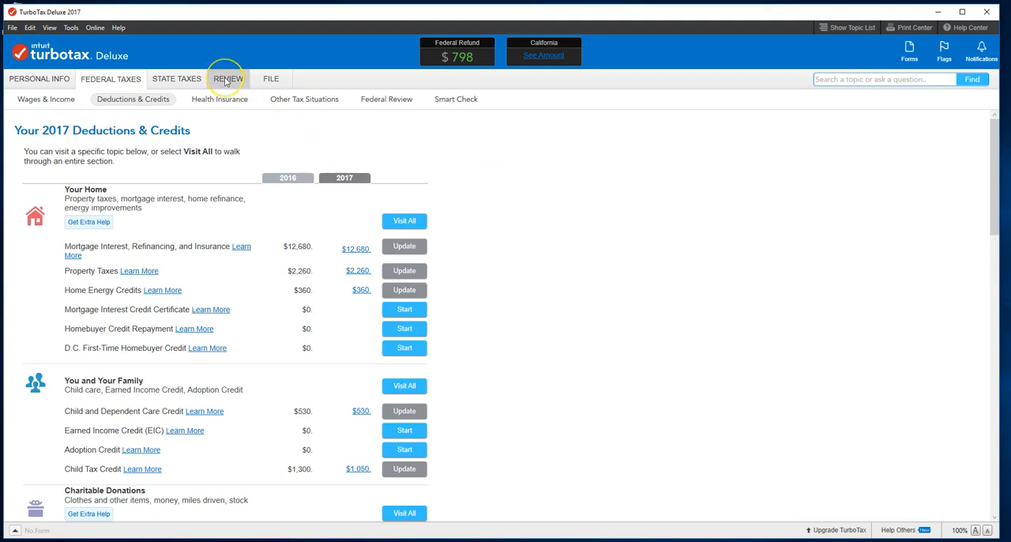
Go through the Federal Review with everything marked as entered, and run Smart Check on the federal return
click(388, 102)
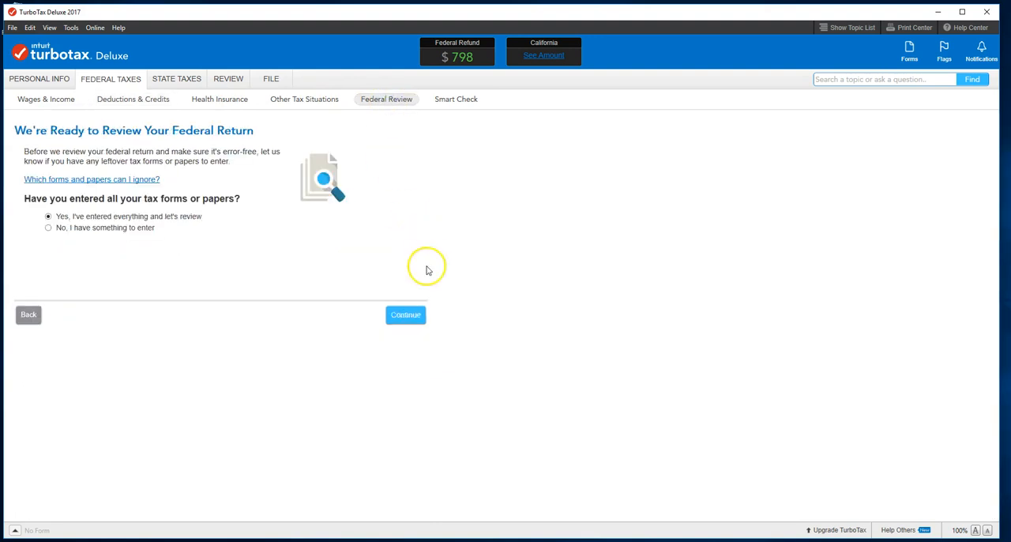
click(417, 320)
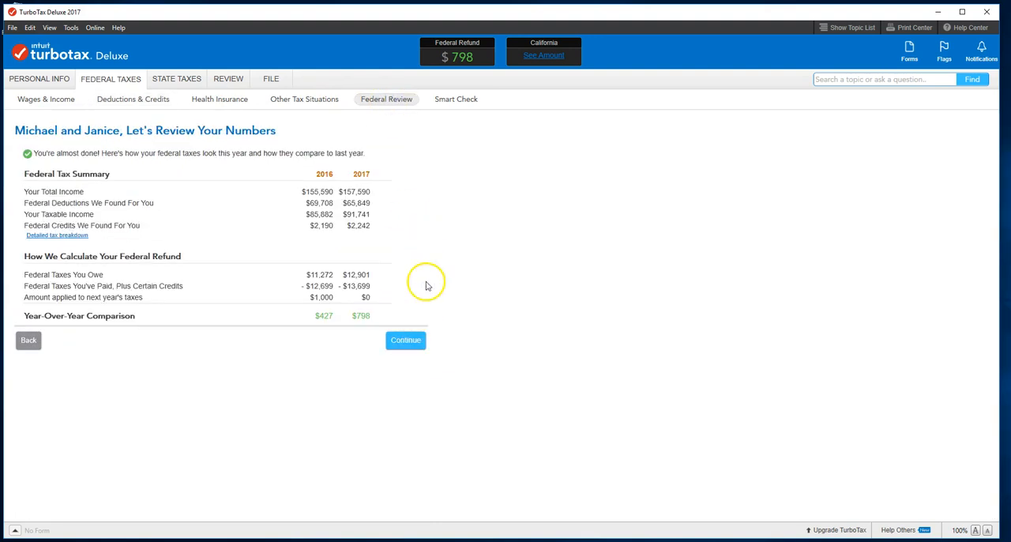
click(400, 341)
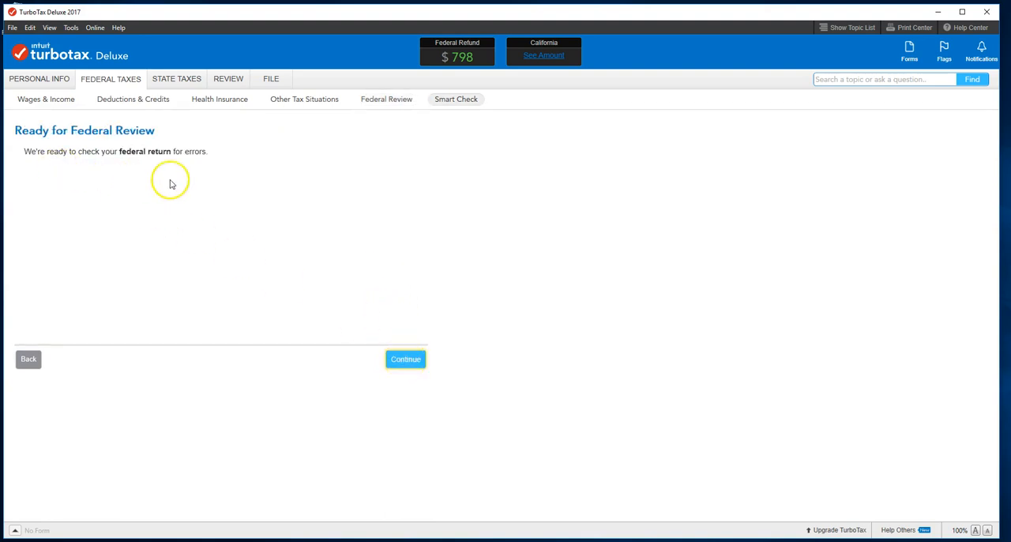
click(411, 360)
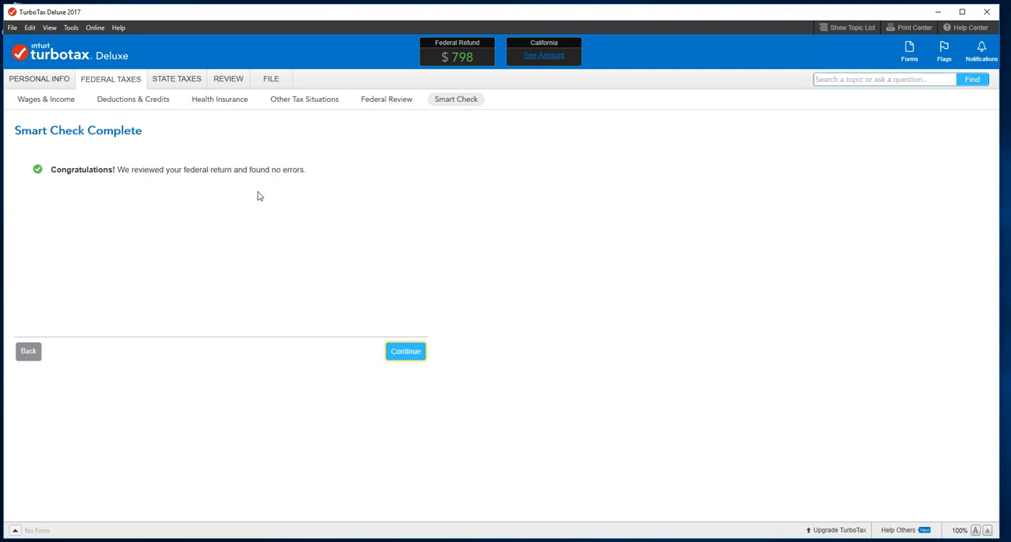
click(401, 355)
click(401, 355)
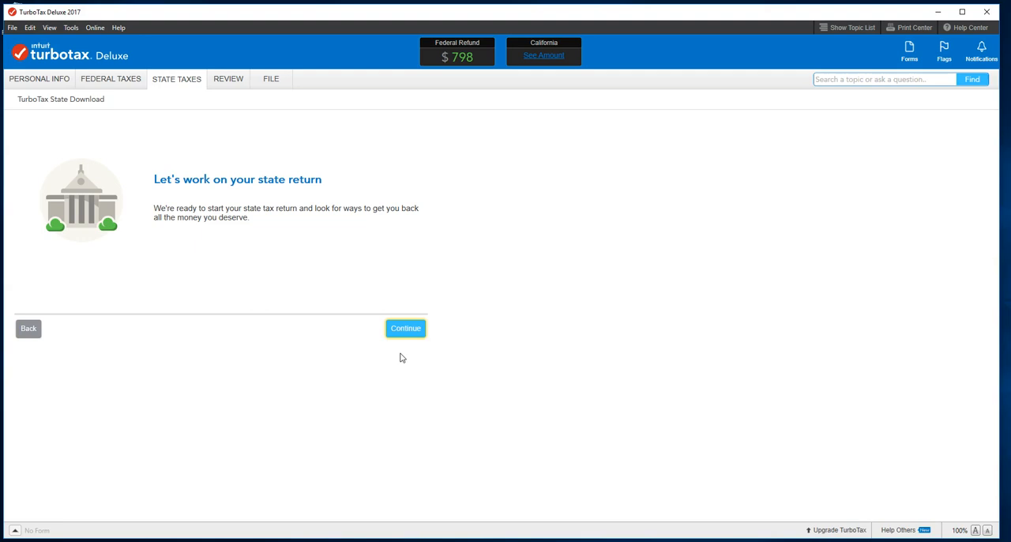
Start a PDF copy of the tax return for the records and limit it to specific forms
click(101, 82)
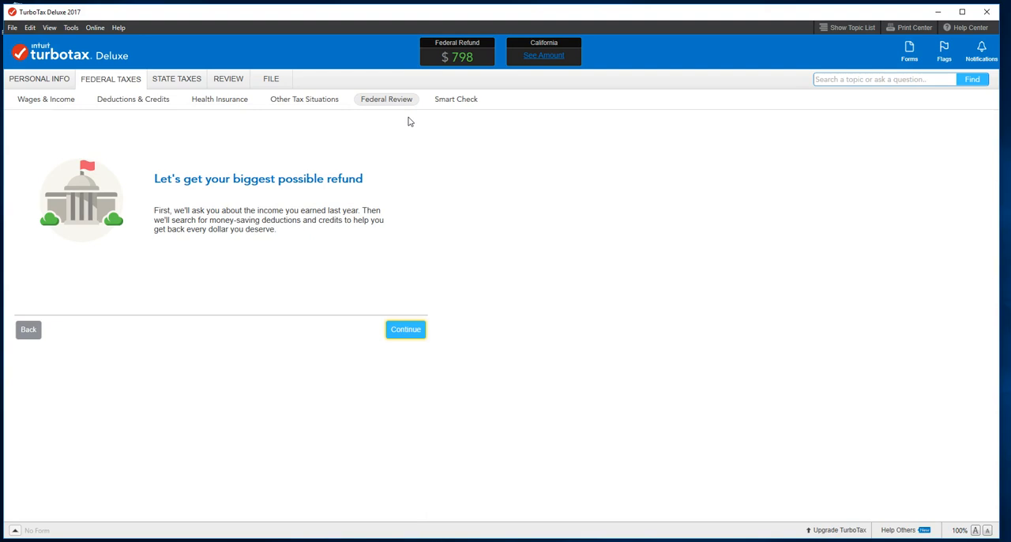
click(269, 81)
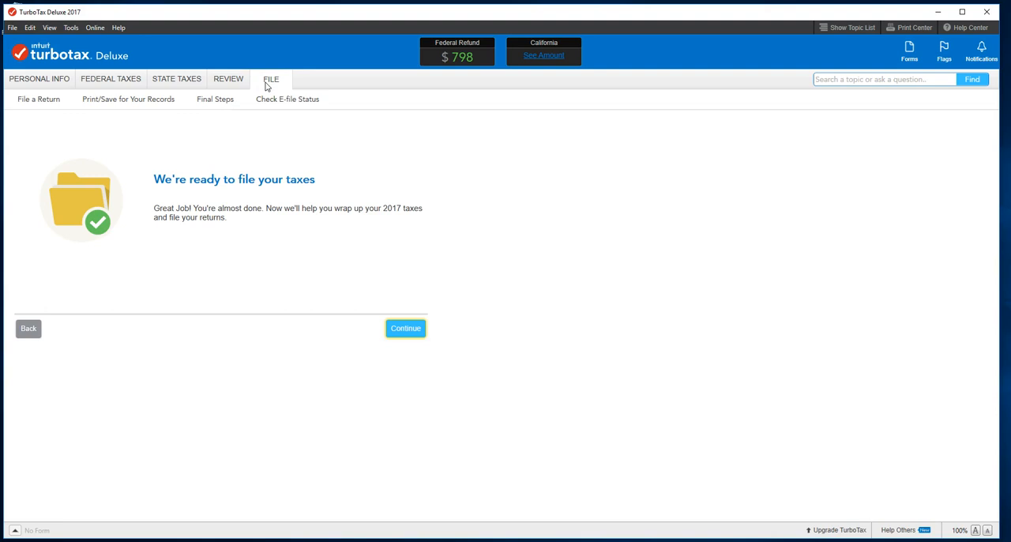
click(127, 101)
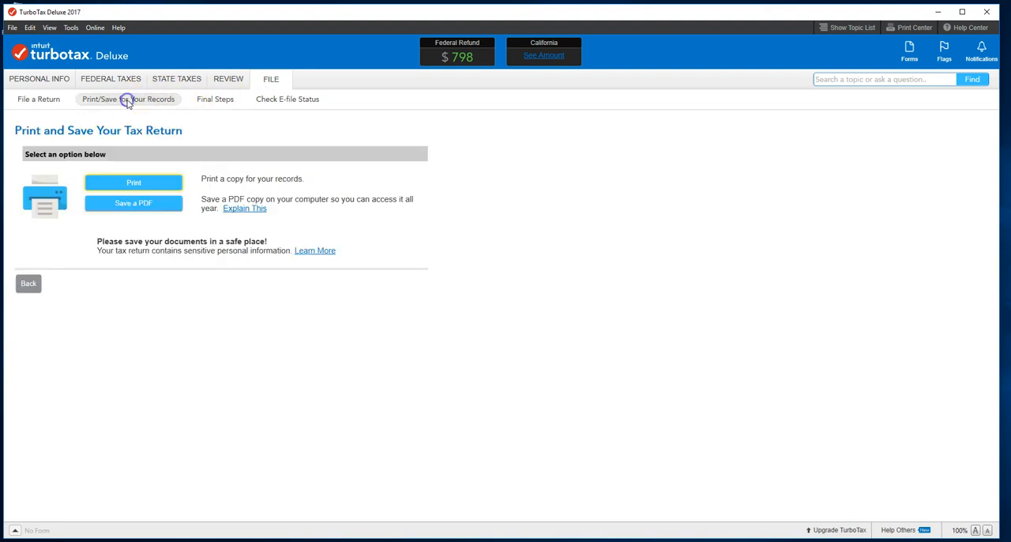
click(144, 209)
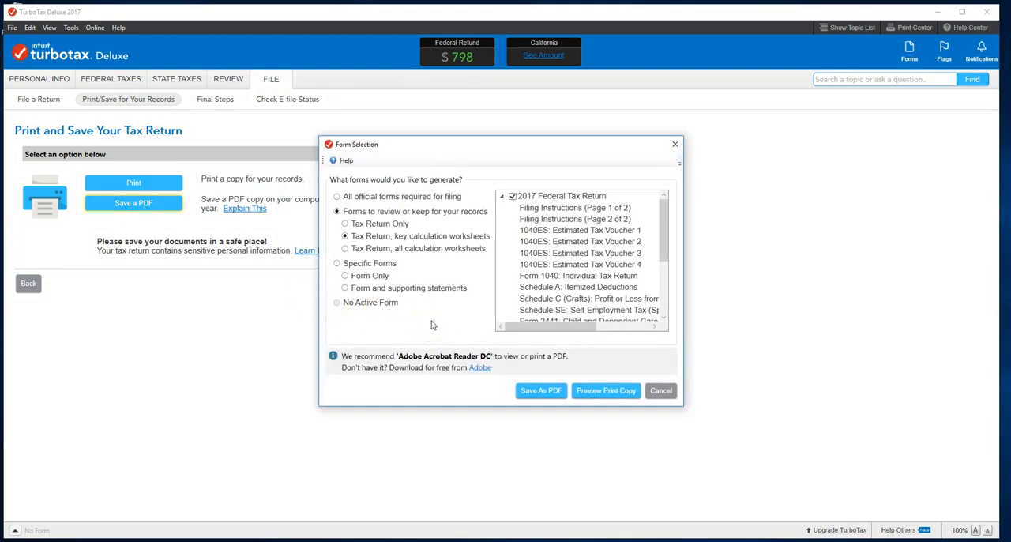
click(337, 263)
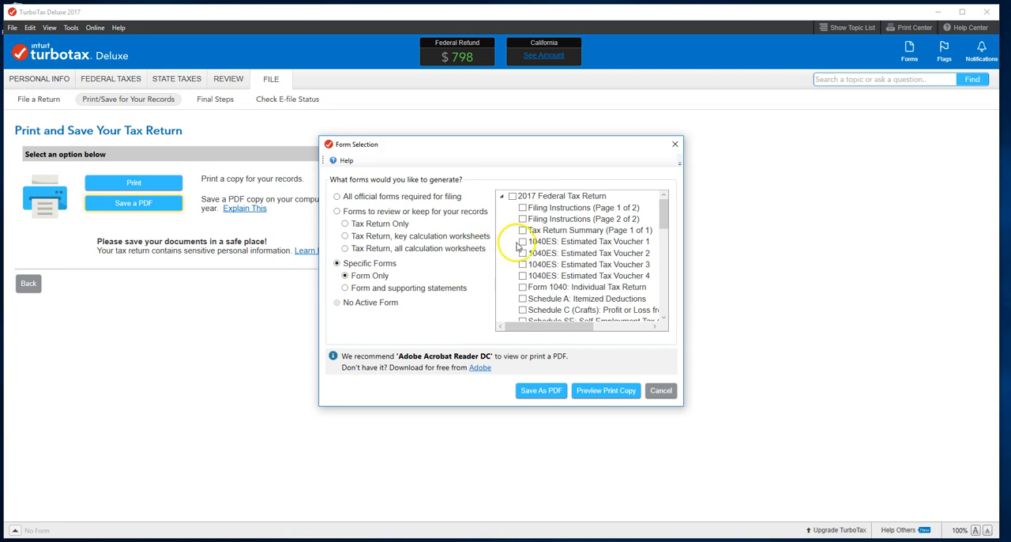
Include Form 1040, Schedules A, C and SE, and Forms 2441 and 8863 in the PDF selection, and cancel the form selection
scroll(519, 261, down, 1)
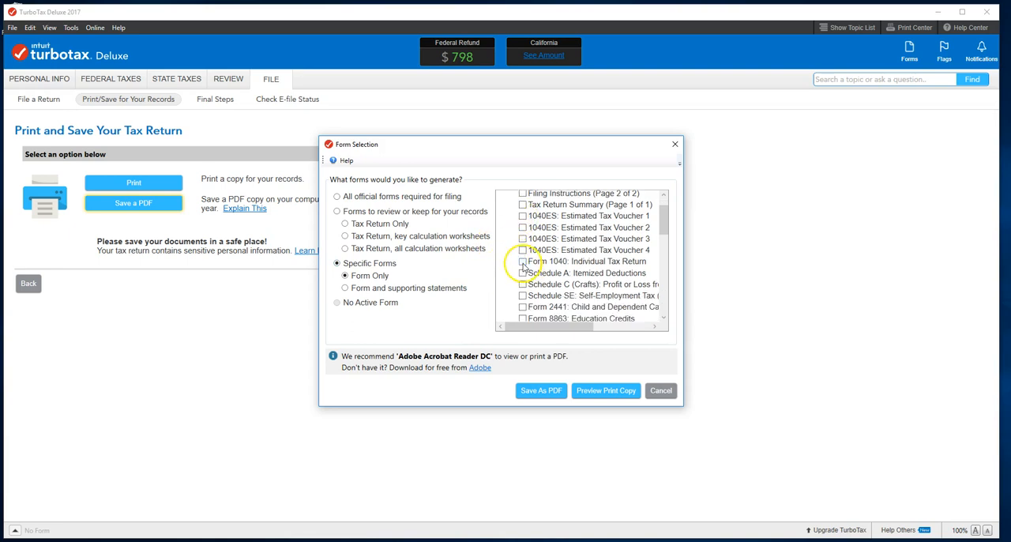
click(522, 261)
click(522, 273)
click(522, 285)
click(522, 296)
click(522, 307)
scroll(506, 282, down, 1)
scroll(506, 283, down, 1)
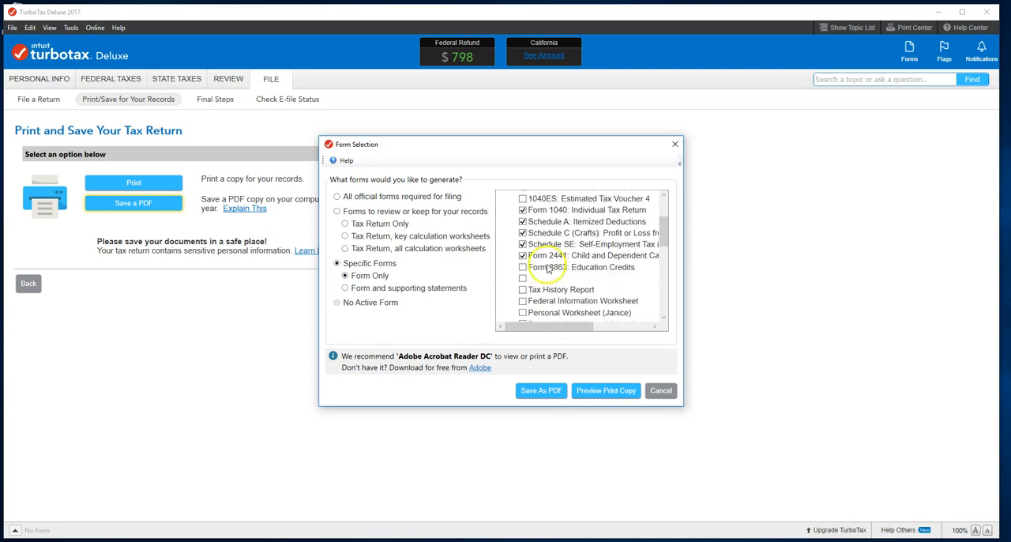
click(522, 267)
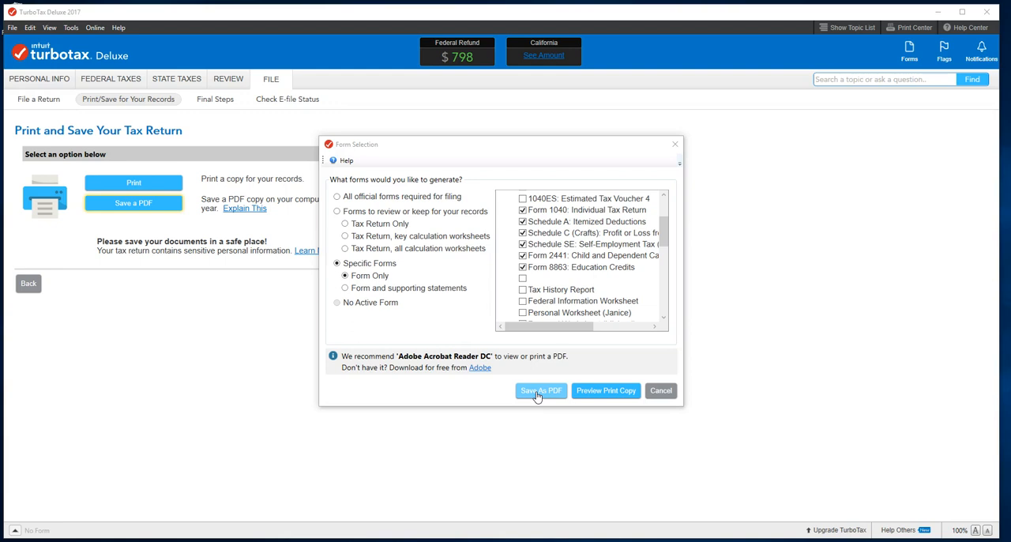
click(662, 392)
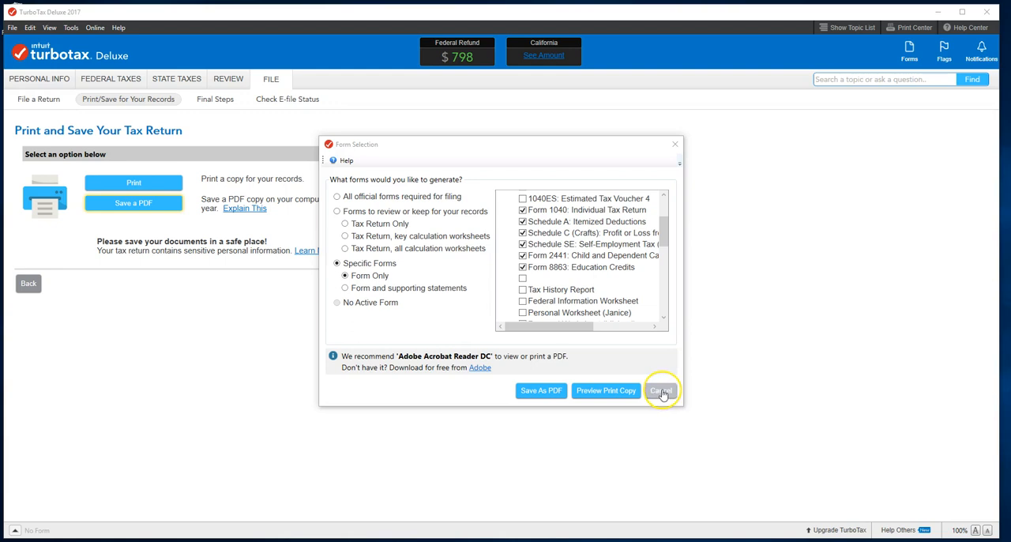
click(660, 393)
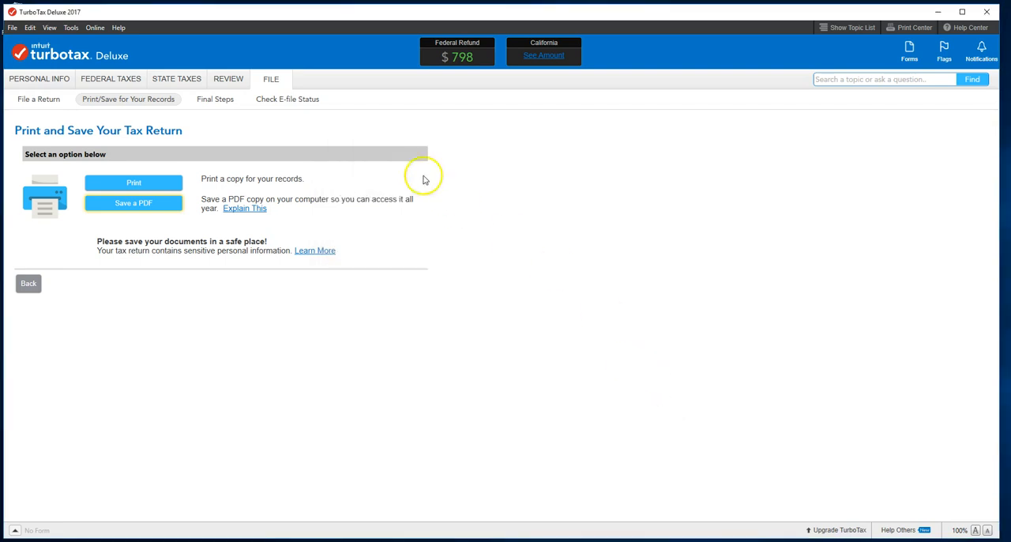
Review the Tax Summary's income, deductions, taxes, credits, payments and refund, and close the summary
click(70, 28)
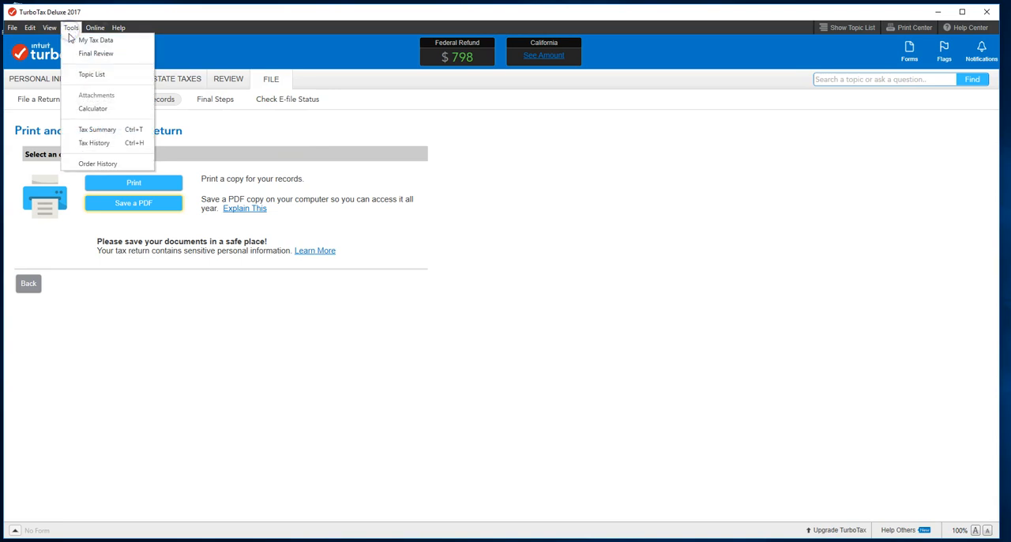
click(92, 130)
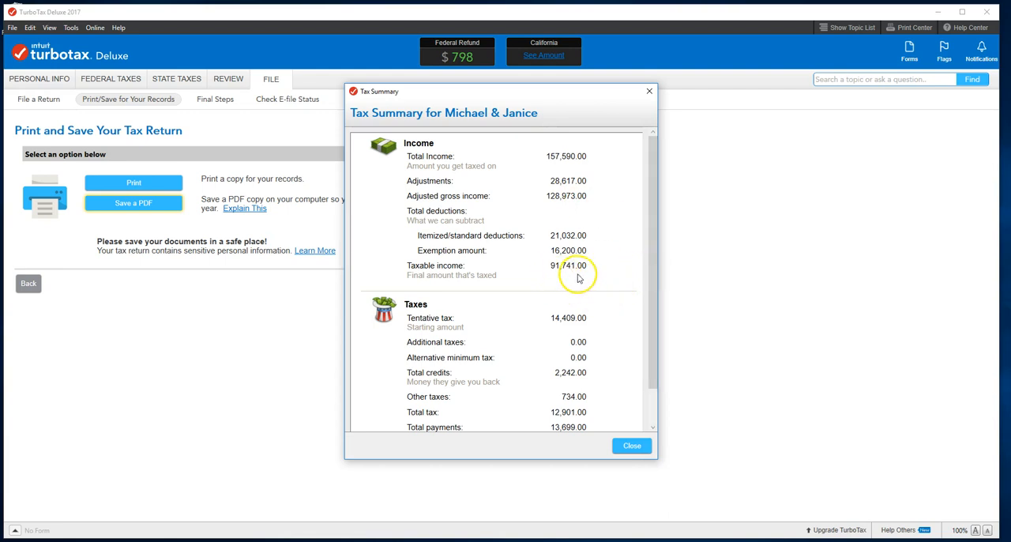
scroll(606, 270, down, 1)
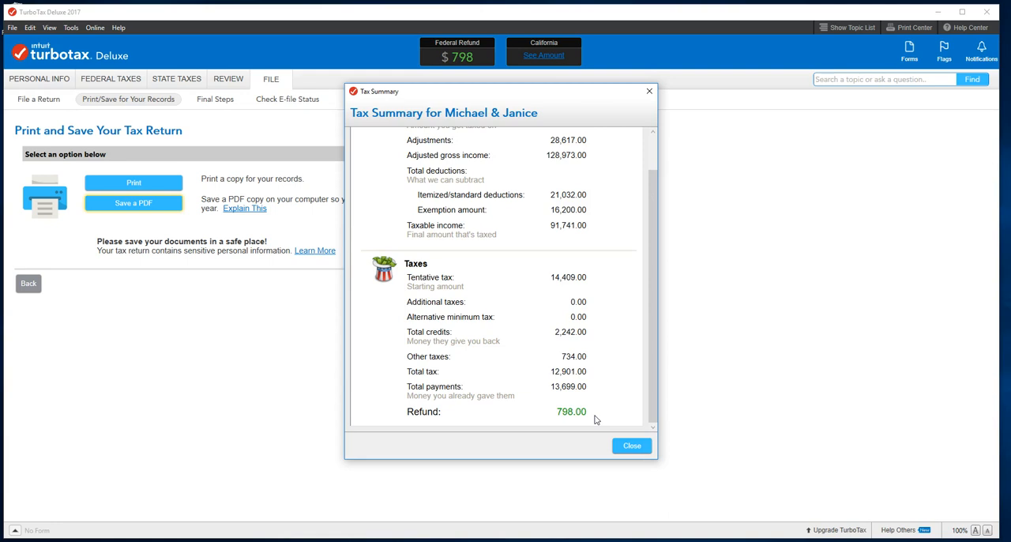
click(631, 447)
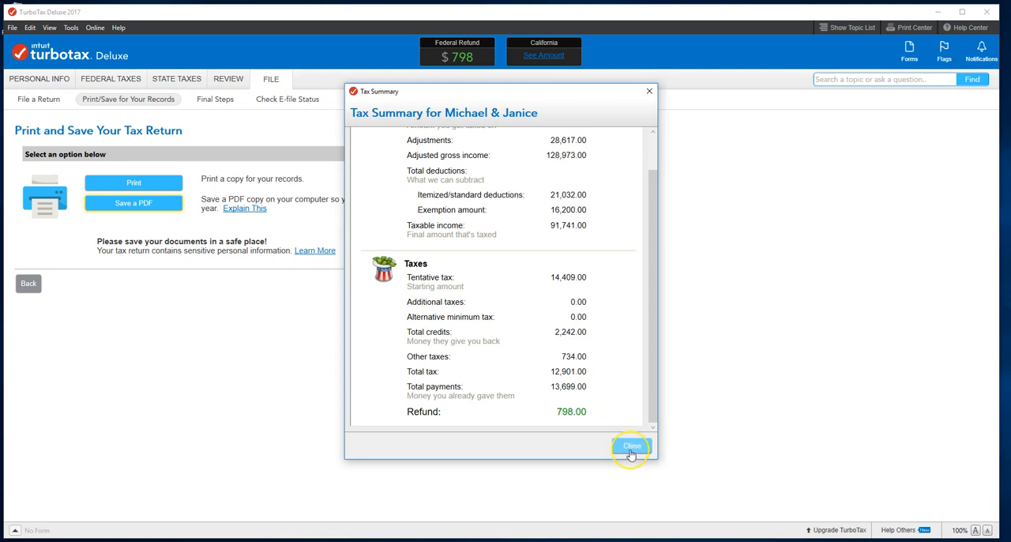